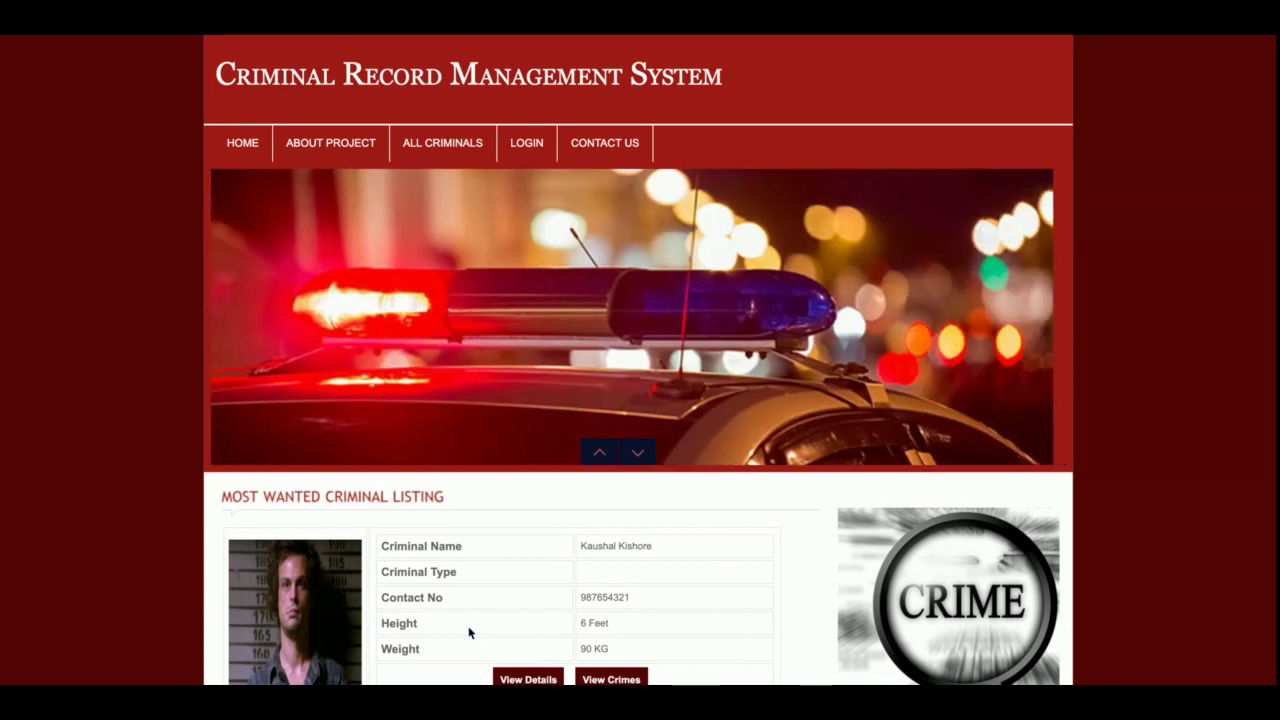
View the first wanted criminal's details page, then return to the home listing.
{"action": "scroll", "coordinate": [469, 625], "scroll_direction": "down", "scroll_amount": 5}
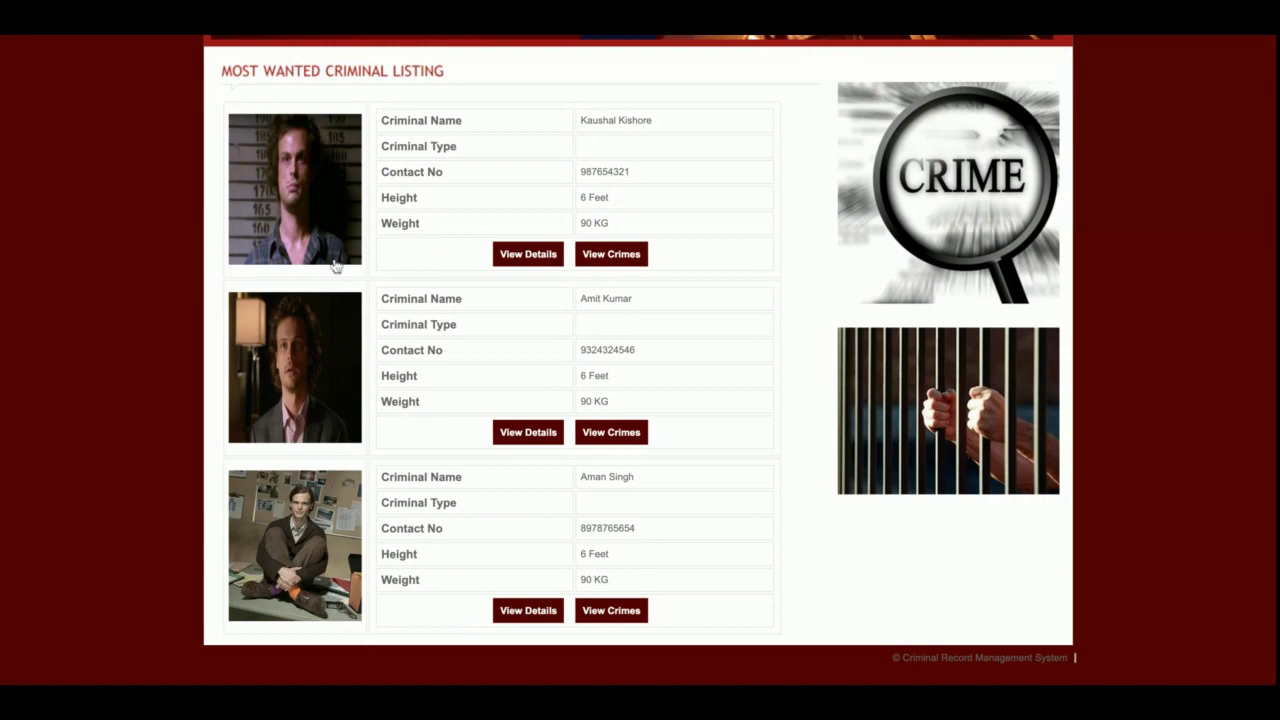
{"action": "left_click", "coordinate": [314, 191]}
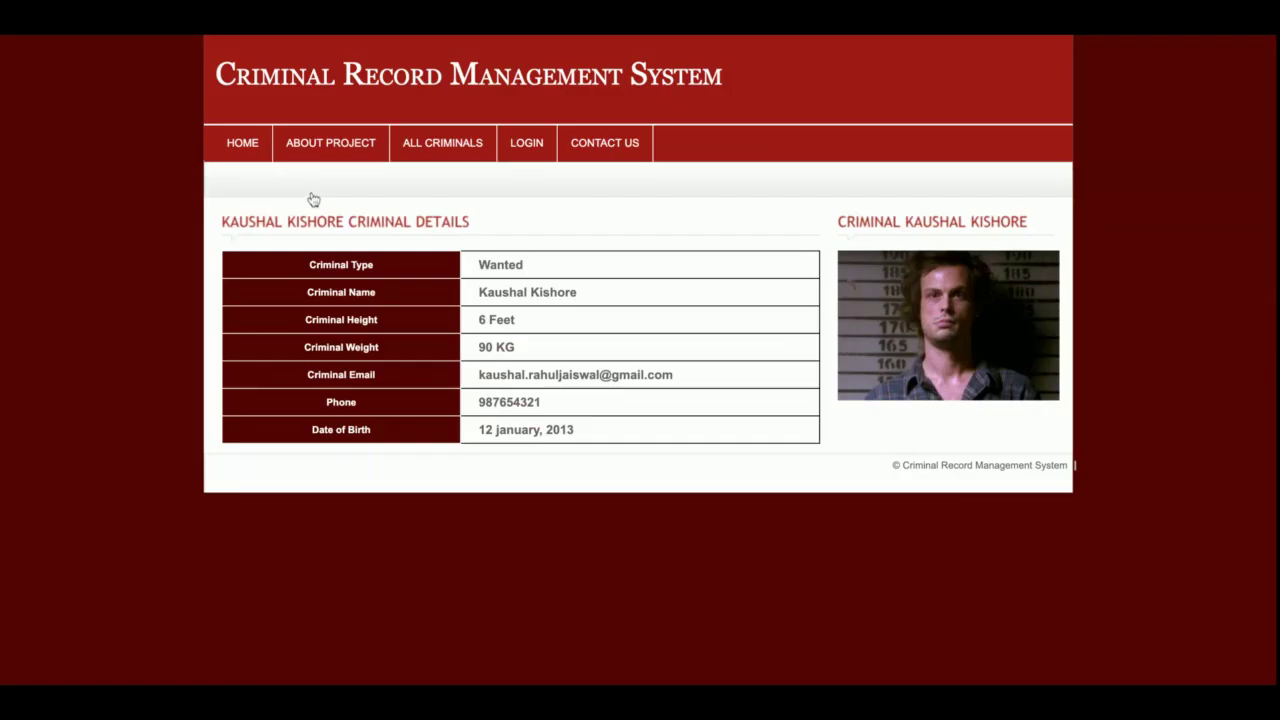
{"action": "key", "text": "alt+Left"}
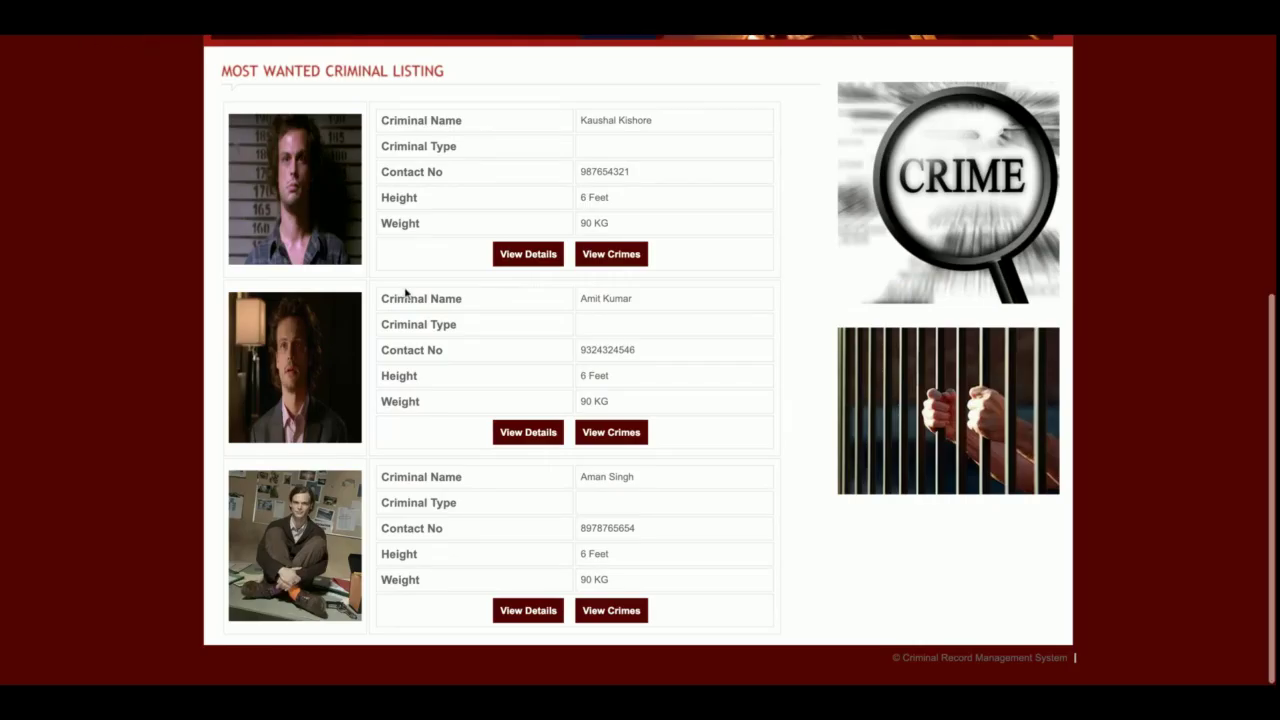
Scroll the home listing again, then open the ABOUT PROJECT page.
{"action": "scroll", "coordinate": [415, 465], "scroll_direction": "up", "scroll_amount": 4}
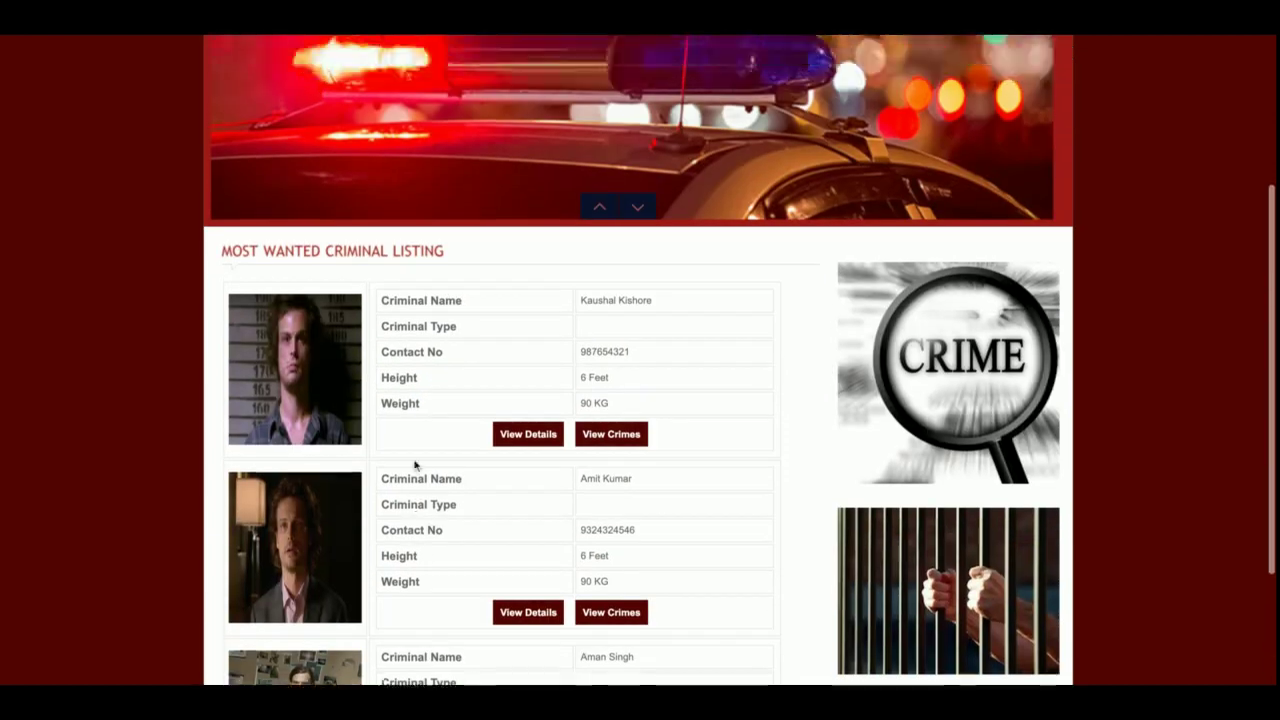
{"action": "scroll", "coordinate": [415, 465], "scroll_direction": "down", "scroll_amount": 4}
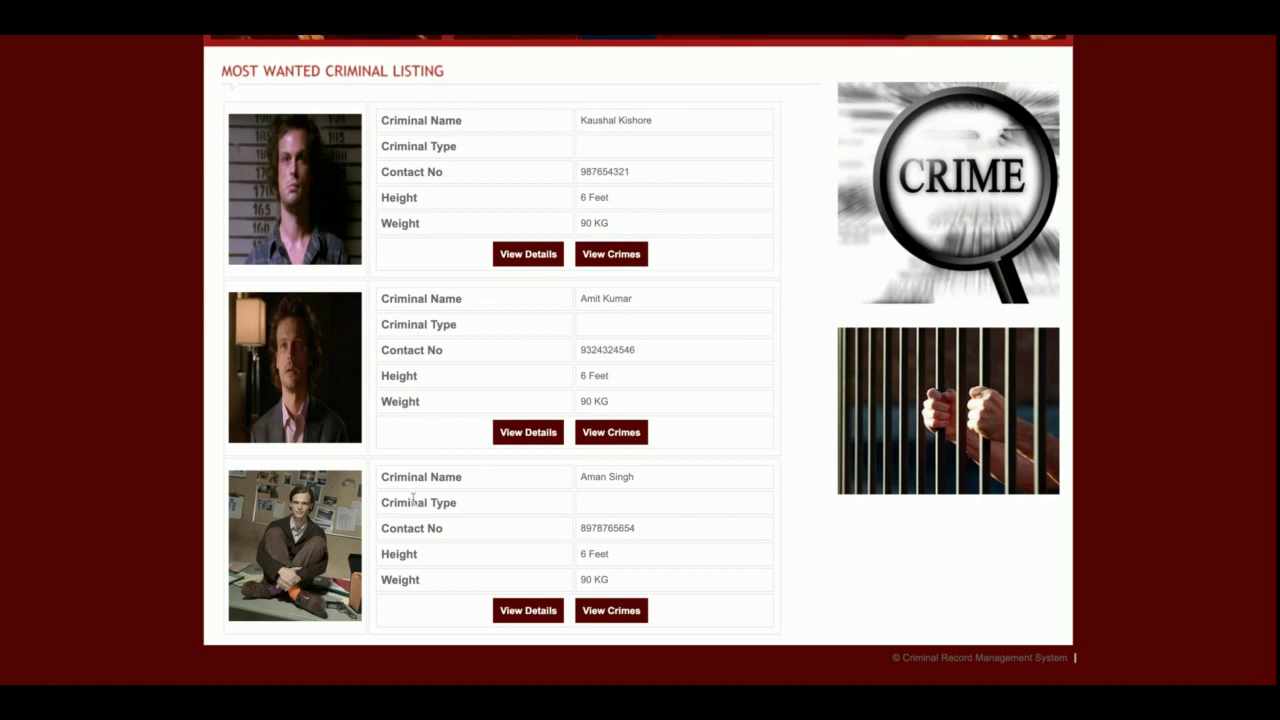
{"action": "scroll", "coordinate": [413, 500], "scroll_direction": "up", "scroll_amount": 4}
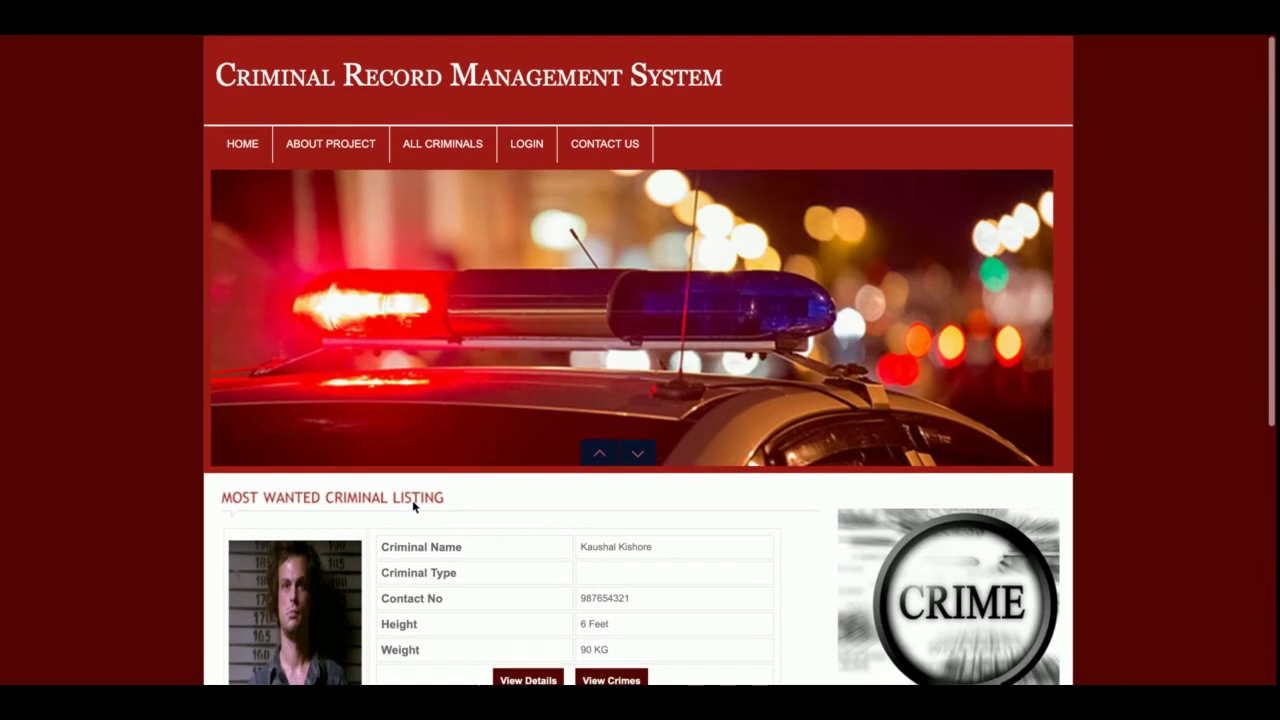
{"action": "scroll", "coordinate": [413, 505], "scroll_direction": "down", "scroll_amount": 3}
{"action": "scroll", "coordinate": [413, 505], "scroll_direction": "up", "scroll_amount": 4}
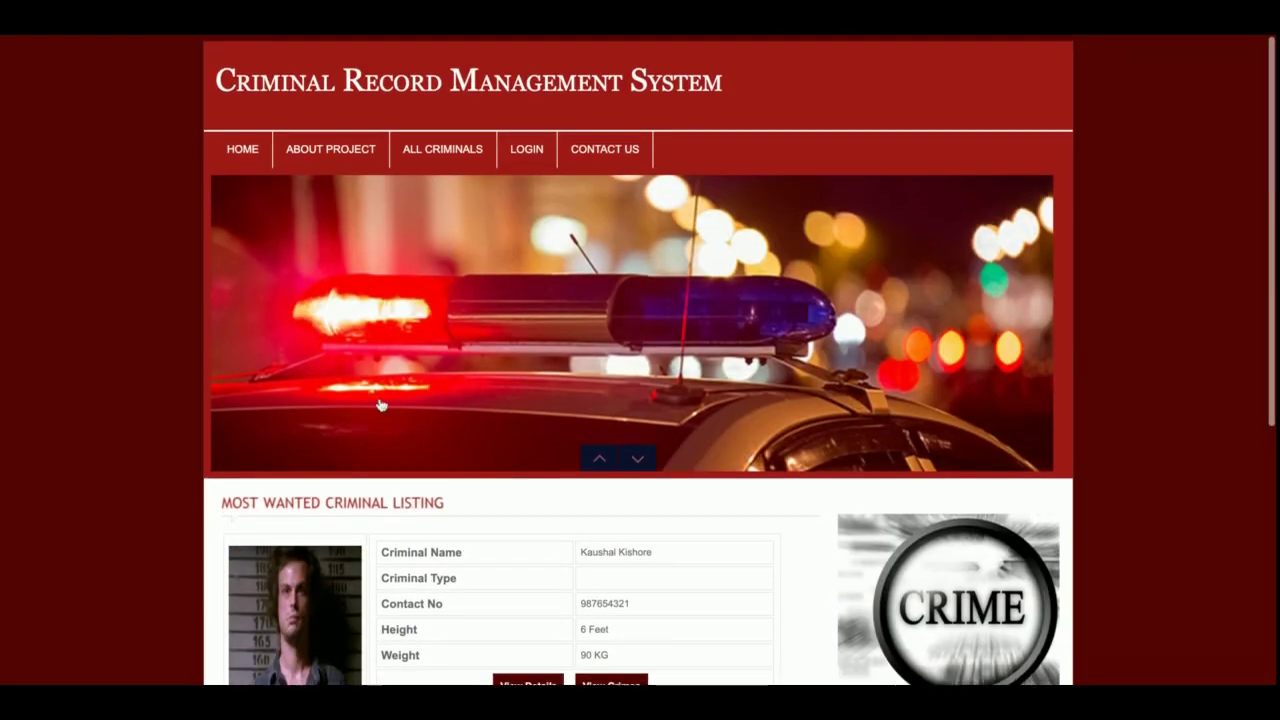
{"action": "left_click", "coordinate": [331, 143]}
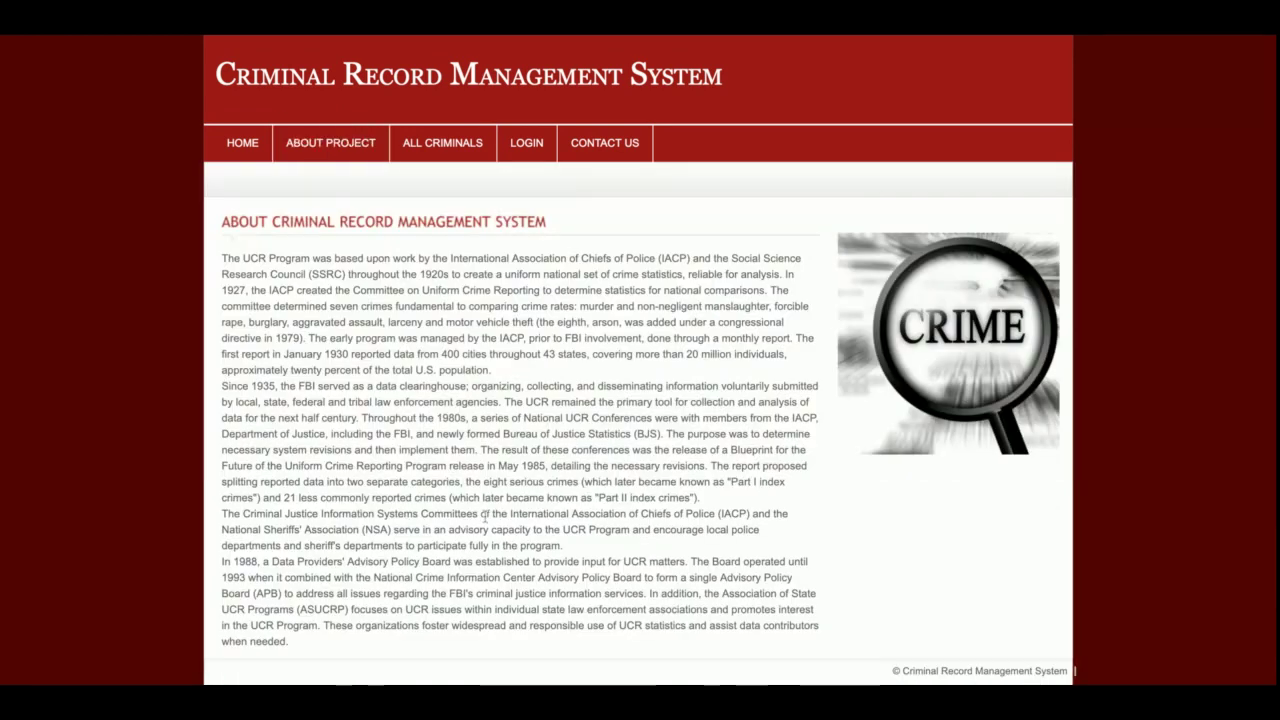
Open ALL CRIMINALS and view the first criminal's full details.
{"action": "scroll", "coordinate": [486, 516], "scroll_direction": "down", "scroll_amount": 1}
{"action": "left_click", "coordinate": [451, 142]}
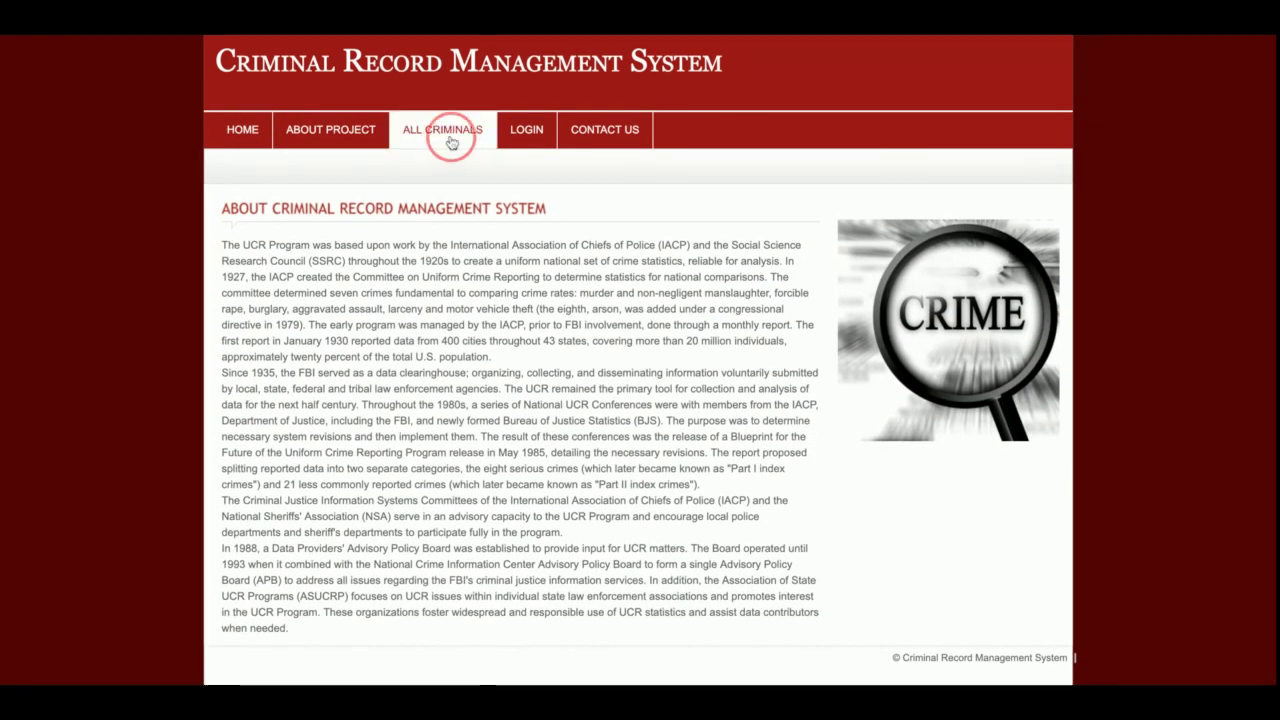
{"action": "scroll", "coordinate": [703, 360], "scroll_direction": "down", "scroll_amount": 6}
{"action": "scroll", "coordinate": [703, 360], "scroll_direction": "up", "scroll_amount": 7}
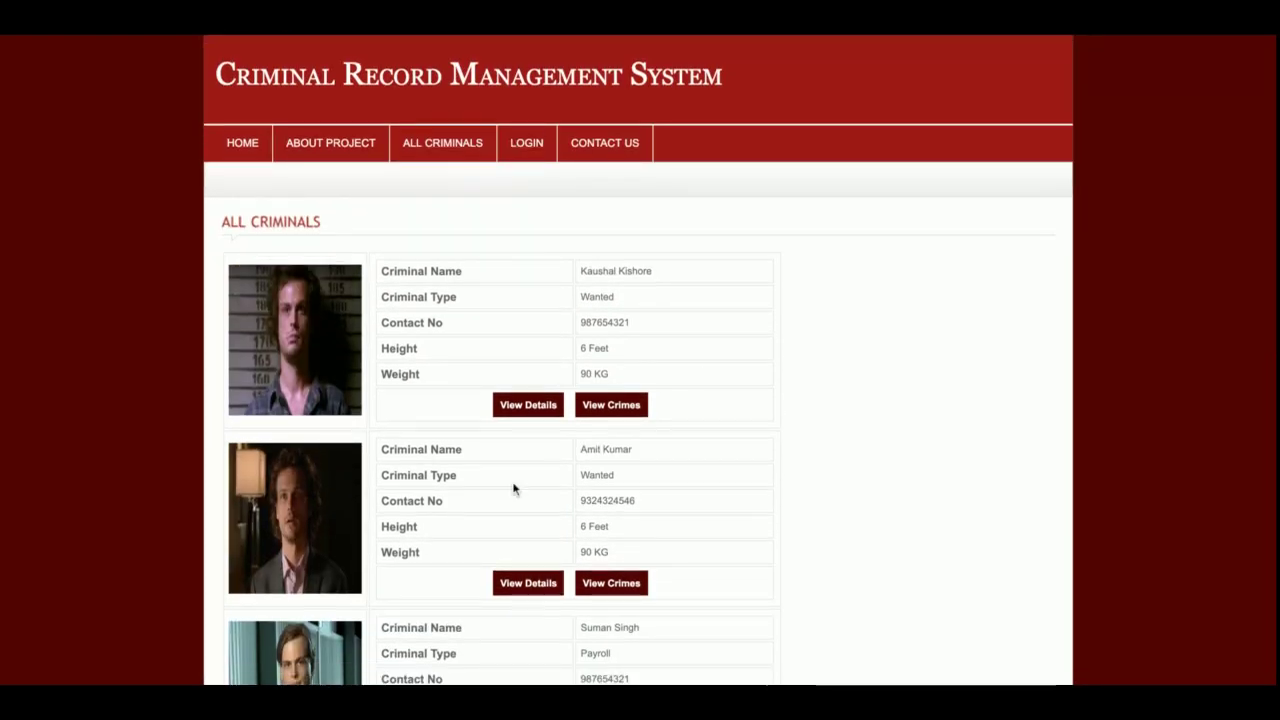
{"action": "scroll", "coordinate": [514, 486], "scroll_direction": "down", "scroll_amount": 3}
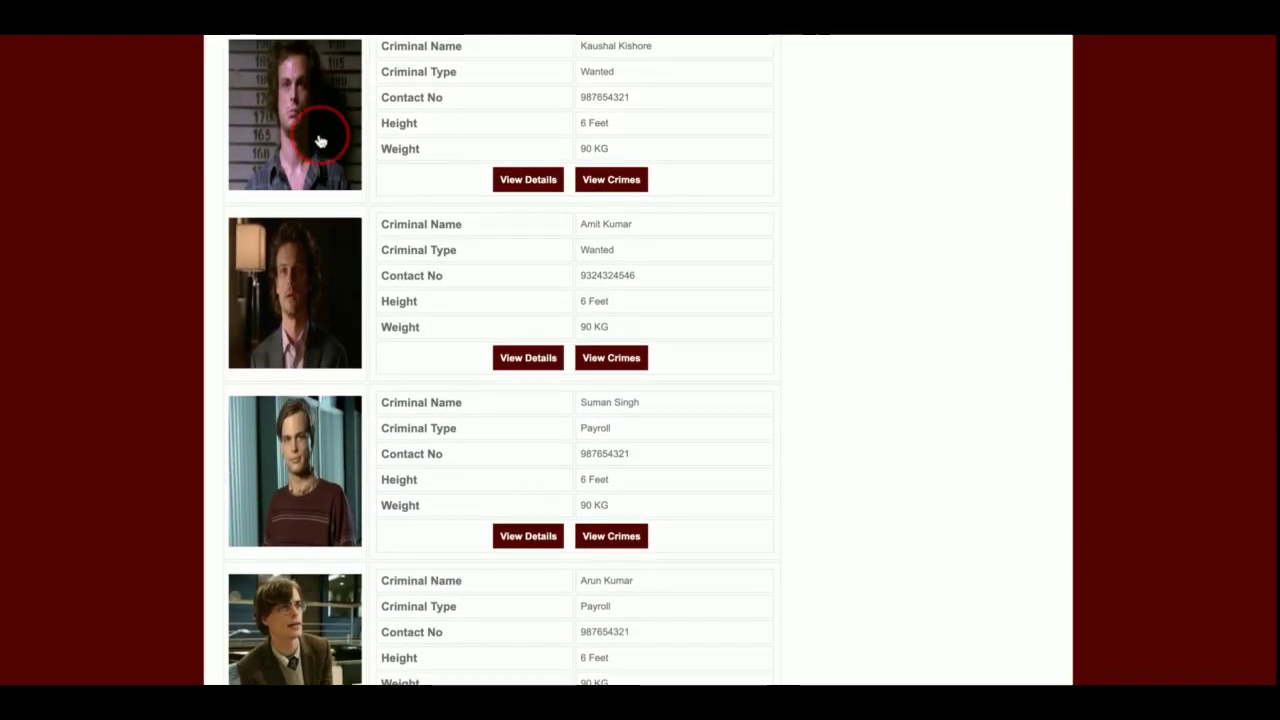
{"action": "left_click", "coordinate": [321, 139]}
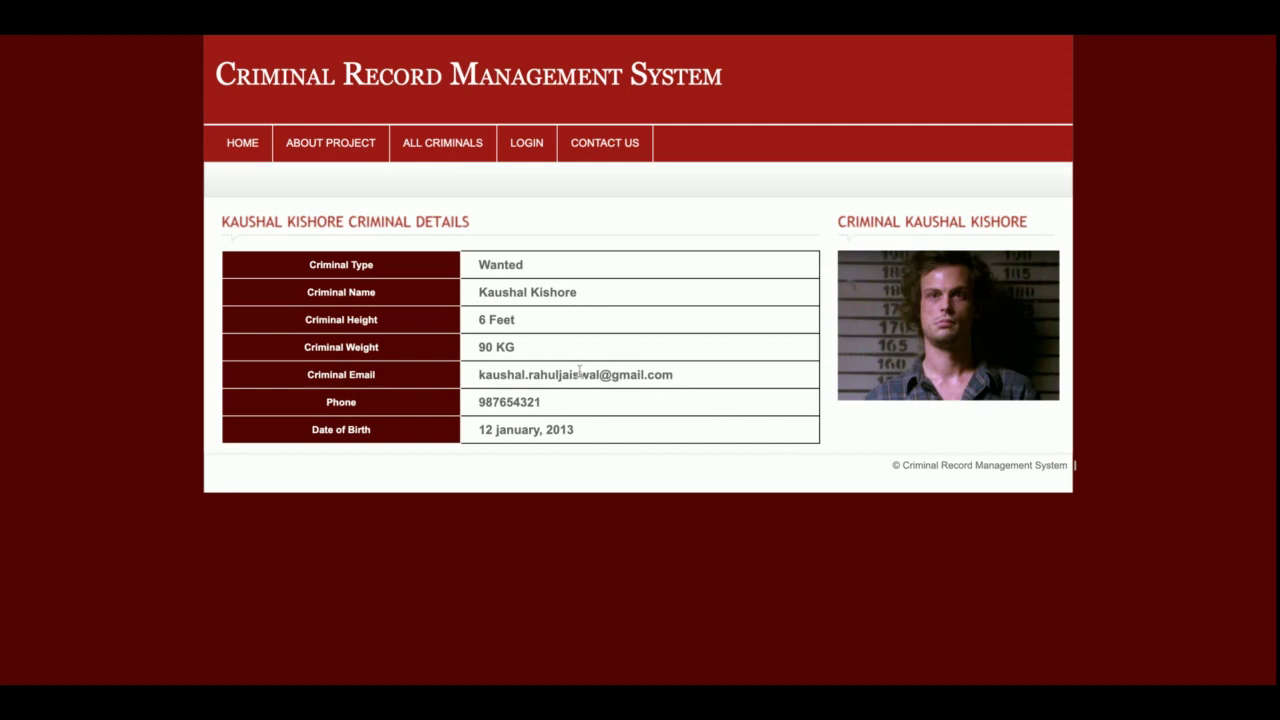
{"action": "key", "text": "alt+Left"}
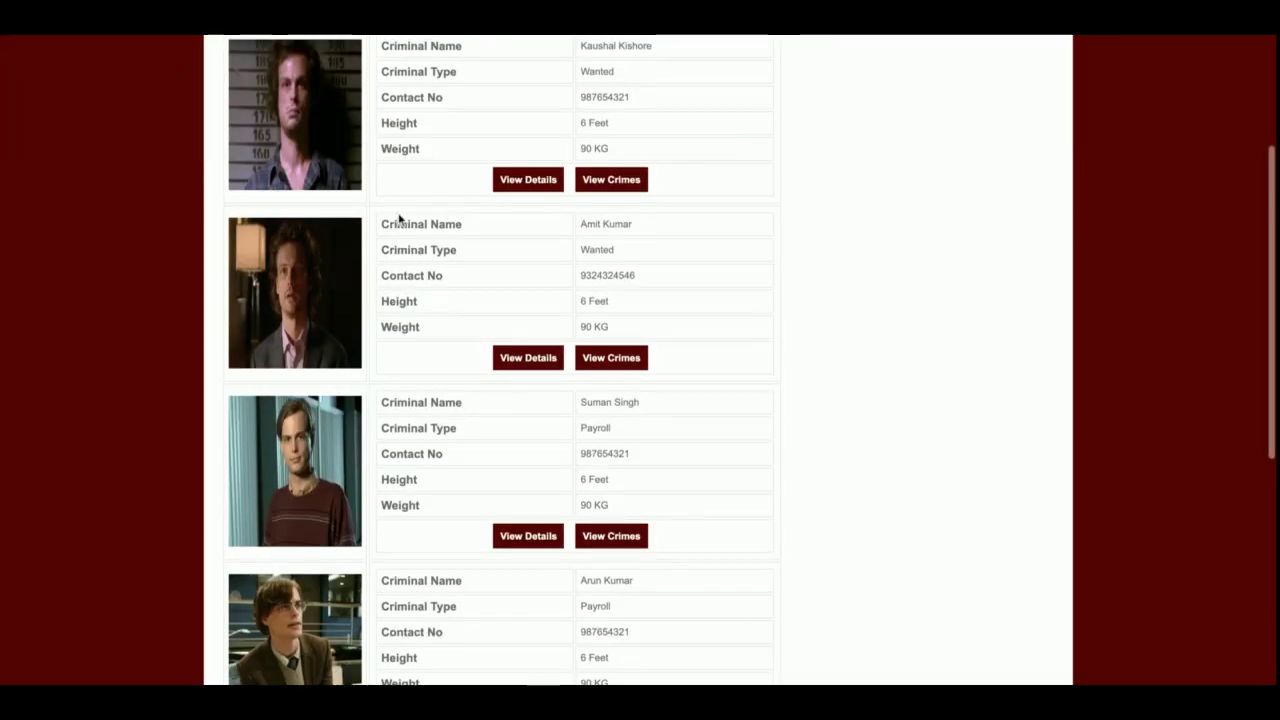
Check the recorded crimes for the first and second criminals, then go to LOGIN.
{"action": "left_click", "coordinate": [612, 184]}
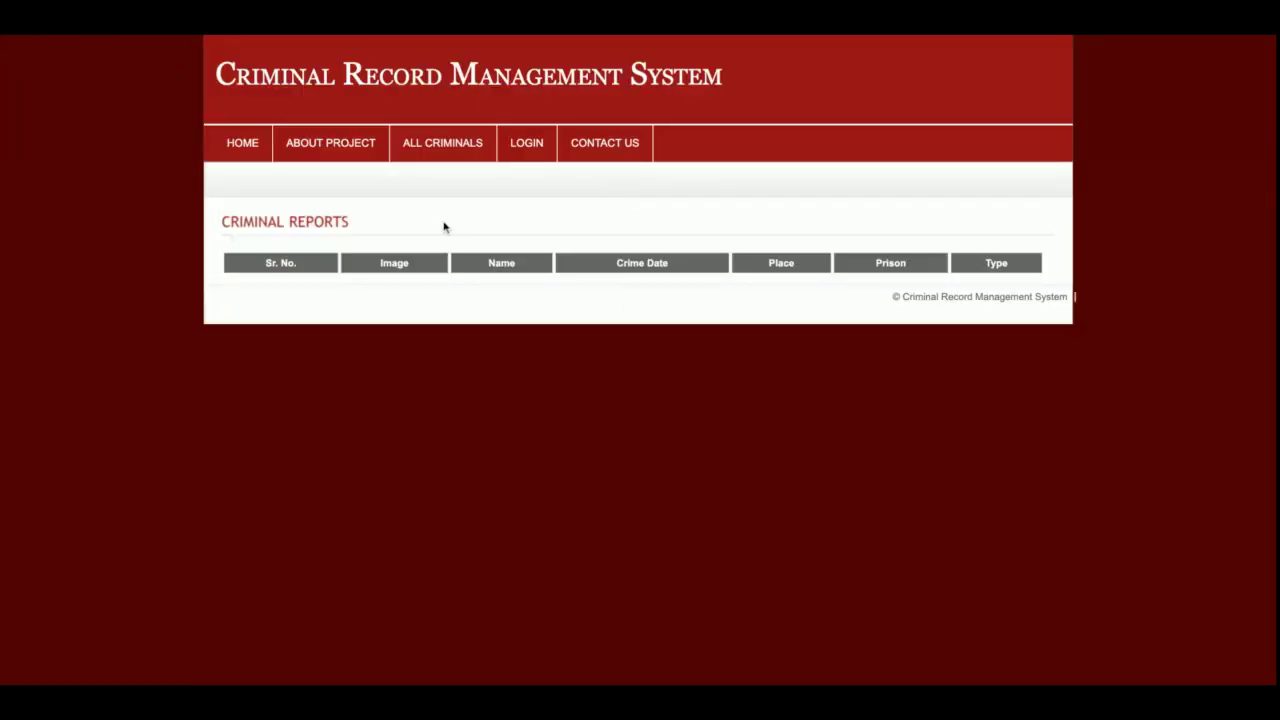
{"action": "key", "text": "alt+Left"}
{"action": "left_click", "coordinate": [610, 357]}
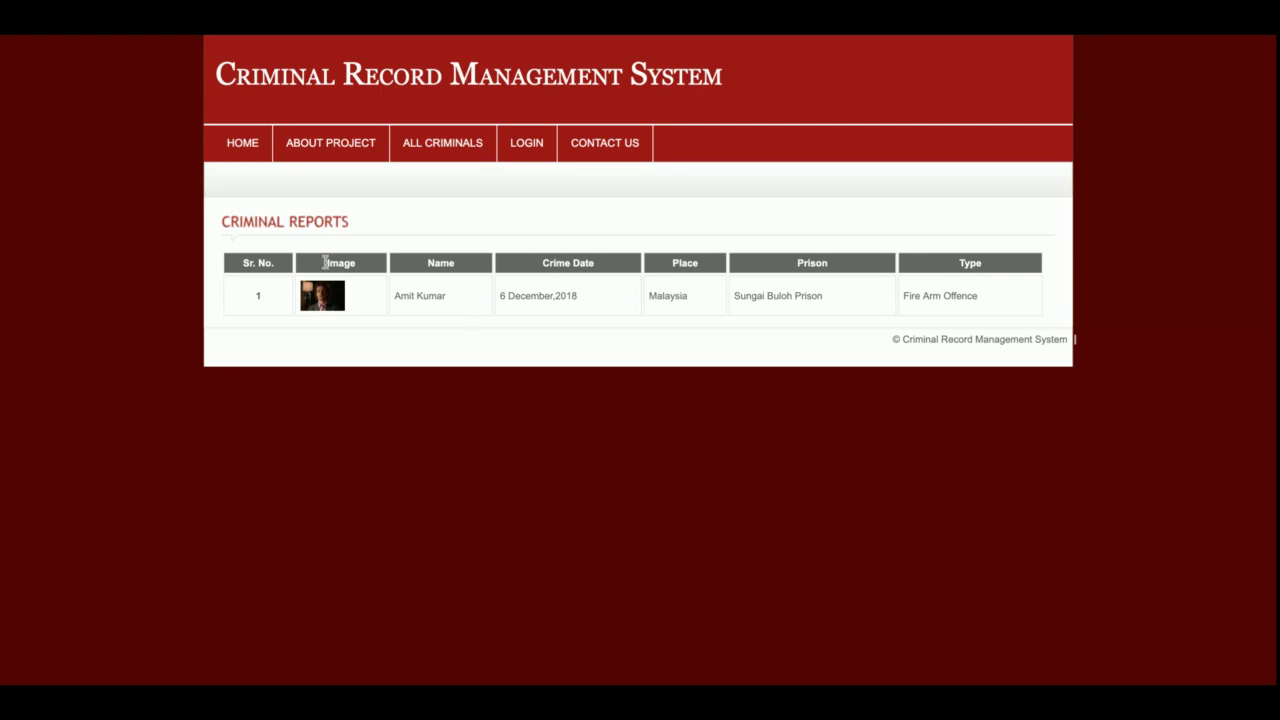
{"action": "left_click", "coordinate": [442, 151]}
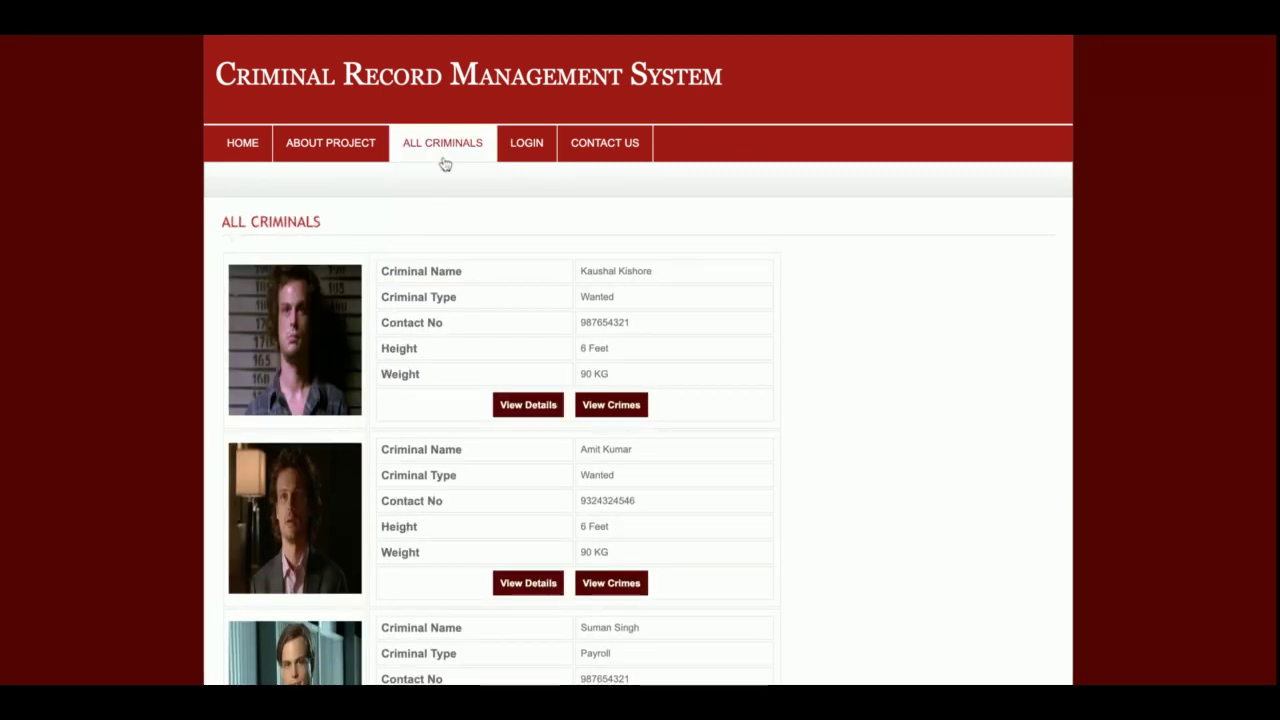
{"action": "left_click", "coordinate": [534, 147]}
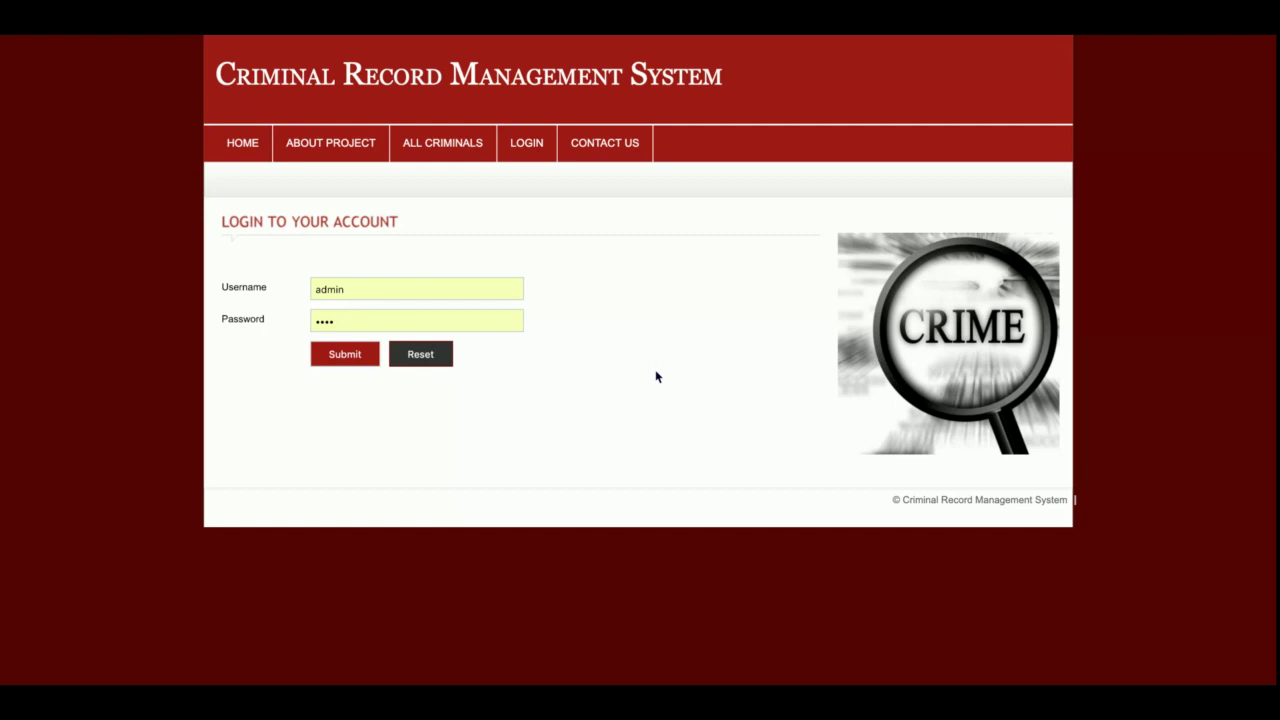
Look at the Contact Us page, then log in by replacing the username with the police username.
{"action": "left_click", "coordinate": [616, 137]}
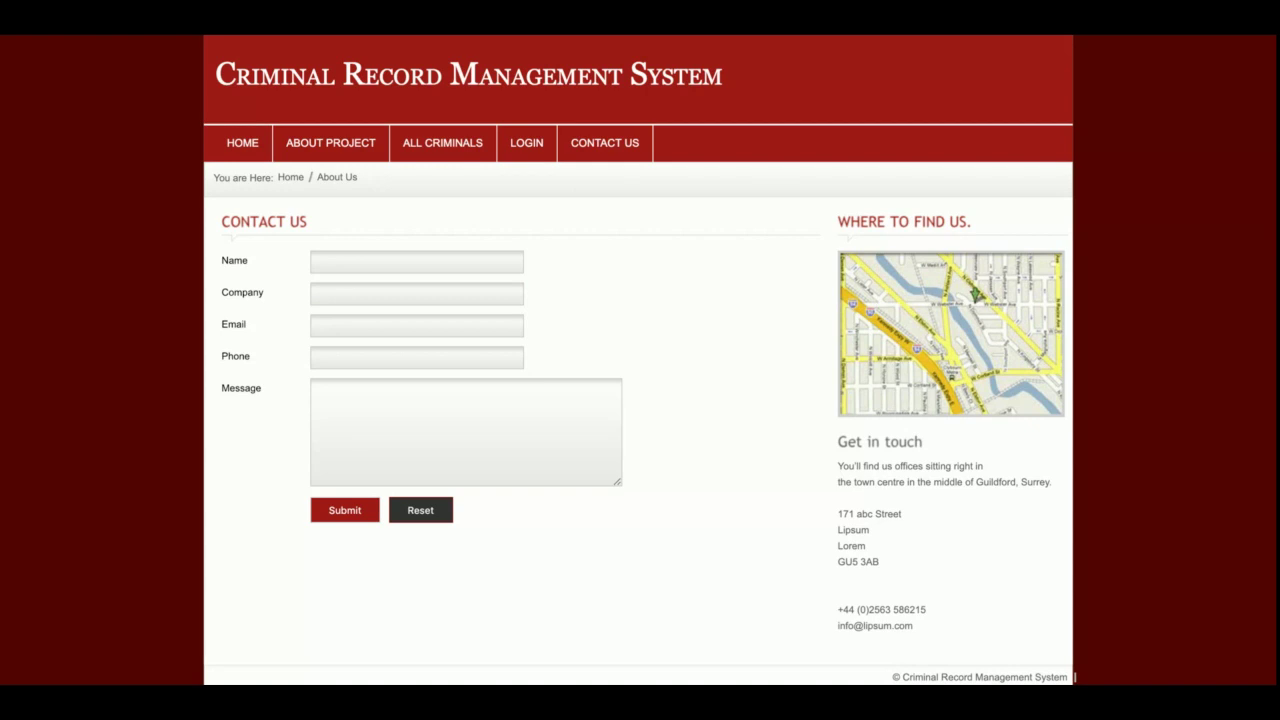
{"action": "left_click", "coordinate": [525, 150]}
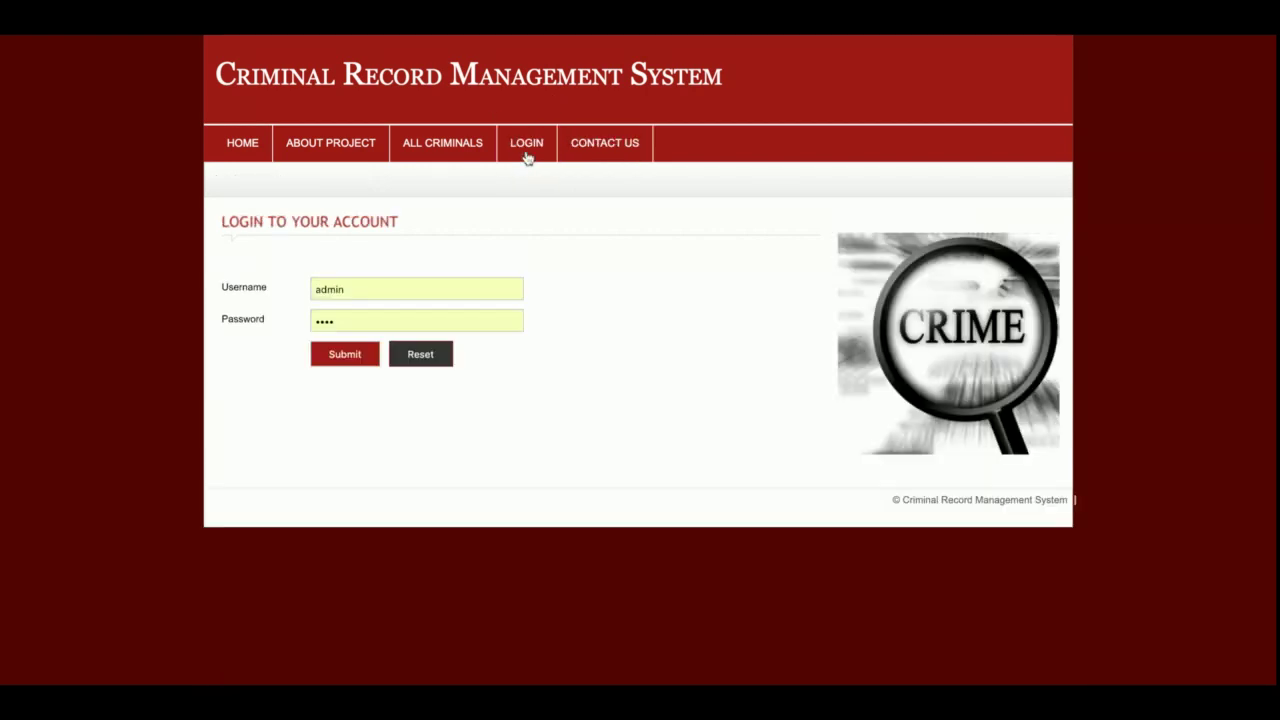
{"action": "left_click", "coordinate": [378, 288]}
{"action": "double_click", "coordinate": [381, 285]}
{"action": "type", "text": "polic"}
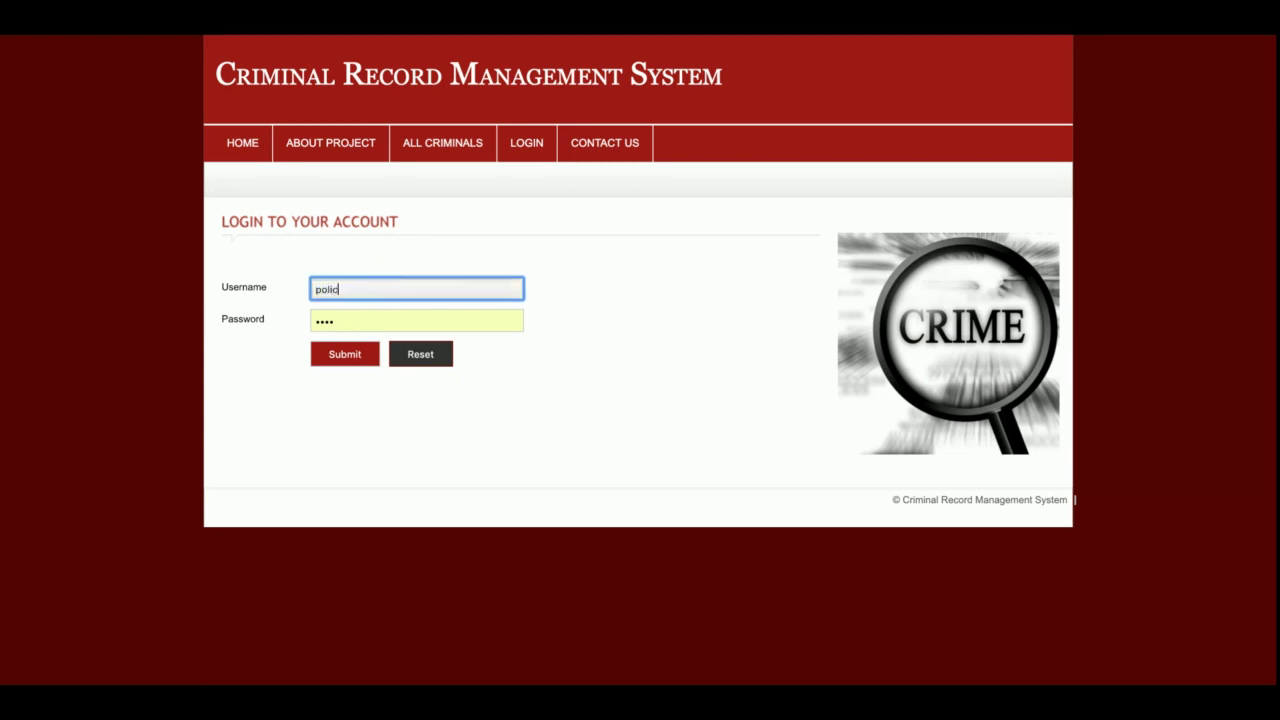
{"action": "type", "text": "e"}
{"action": "key", "text": "Return"}
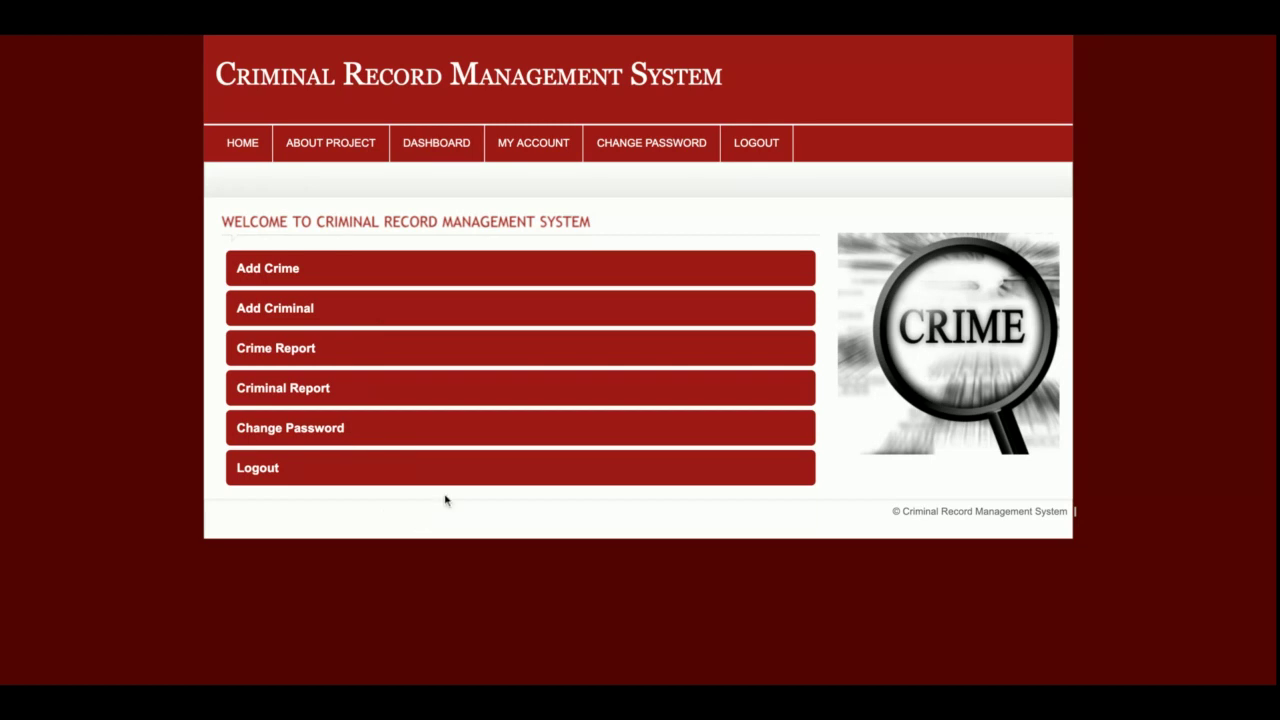
{"action": "left_click", "coordinate": [277, 268]}
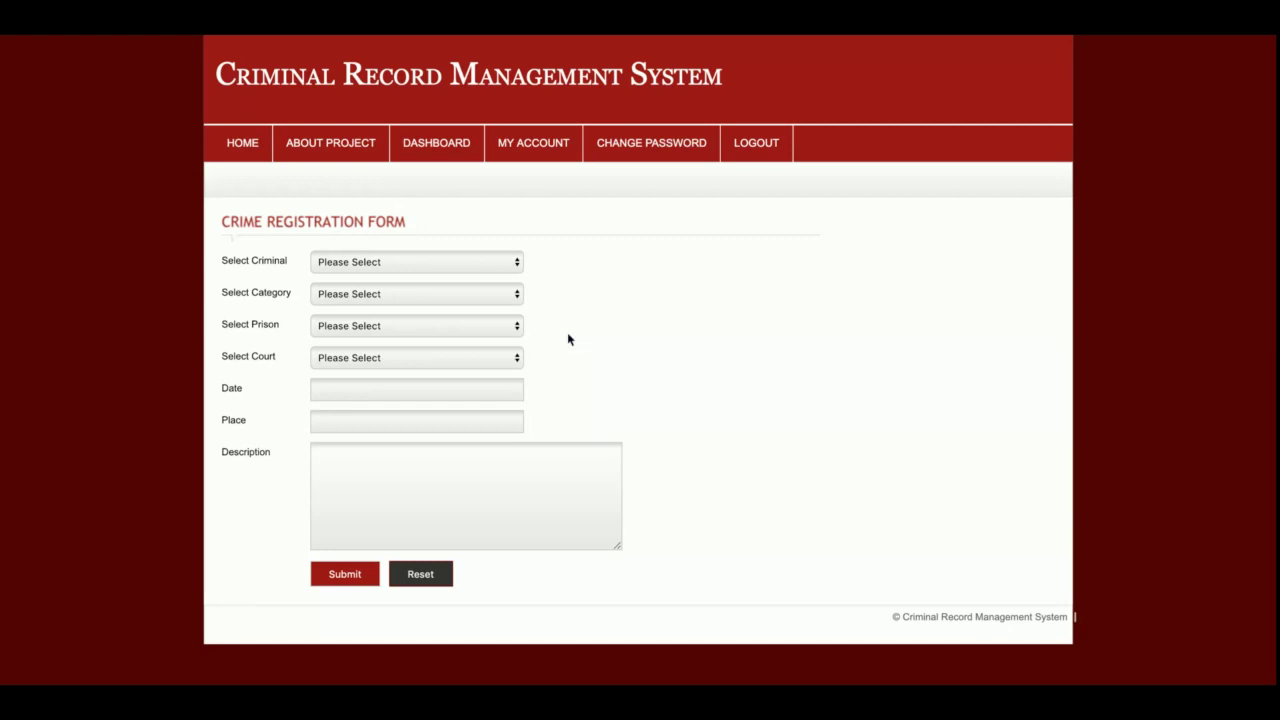
{"action": "left_click", "coordinate": [517, 270]}
{"action": "left_click", "coordinate": [486, 266]}
{"action": "left_click", "coordinate": [488, 266]}
{"action": "left_click", "coordinate": [446, 298]}
{"action": "left_click", "coordinate": [447, 300]}
{"action": "left_click", "coordinate": [414, 299]}
{"action": "left_click", "coordinate": [416, 300]}
{"action": "left_click", "coordinate": [420, 298]}
{"action": "left_click", "coordinate": [421, 298]}
{"action": "left_click", "coordinate": [415, 334]}
{"action": "left_click", "coordinate": [416, 337]}
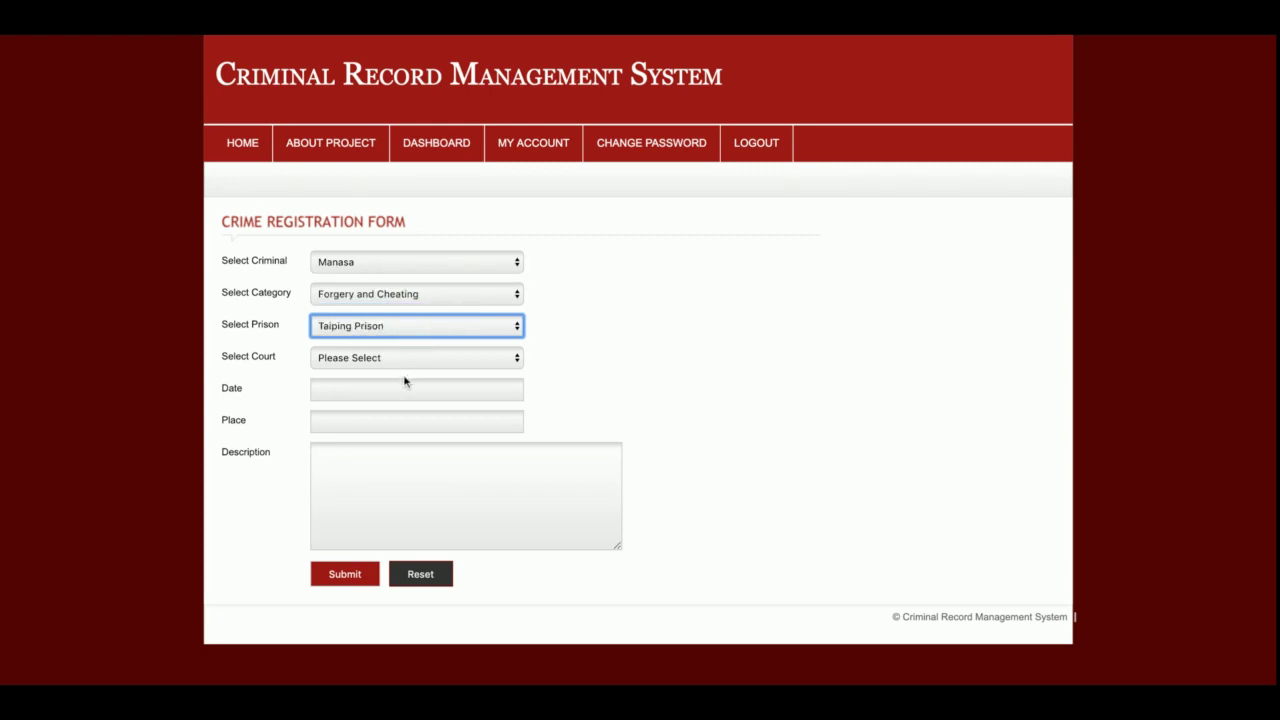
{"action": "left_click", "coordinate": [426, 354]}
{"action": "left_click", "coordinate": [426, 354]}
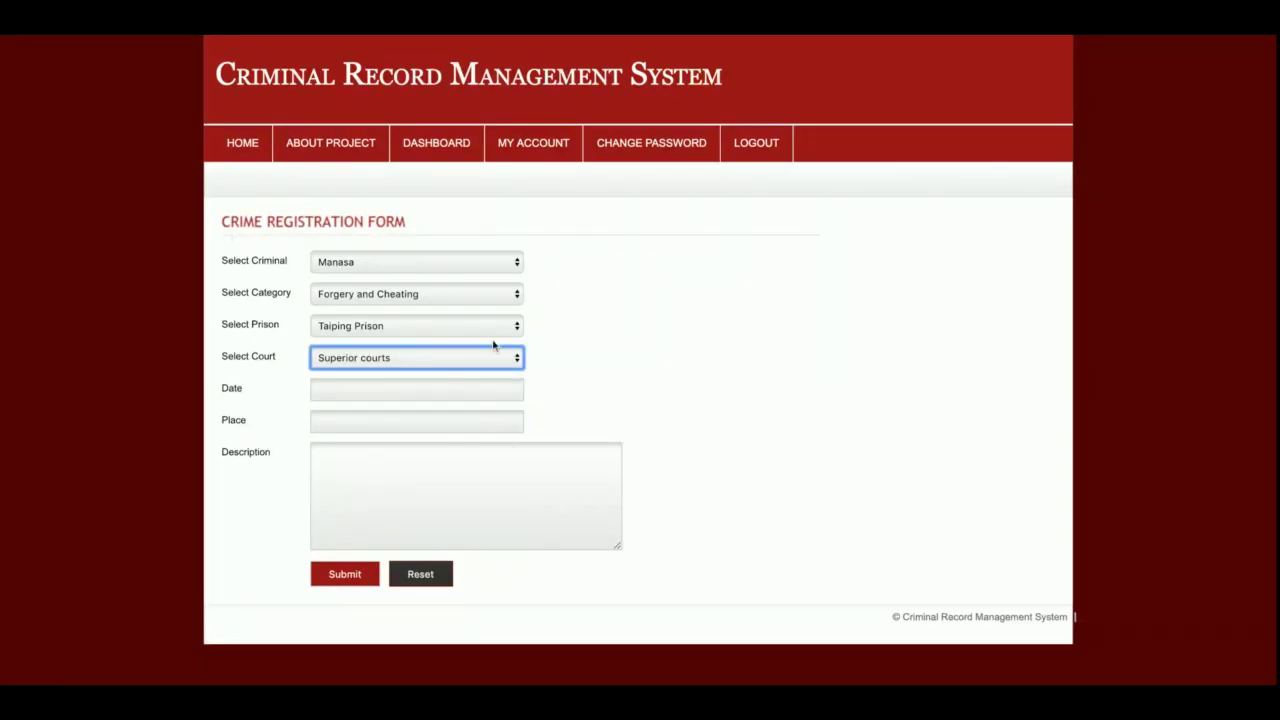
{"action": "left_click", "coordinate": [350, 386]}
{"action": "left_click", "coordinate": [430, 520]}
{"action": "left_click", "coordinate": [418, 157]}
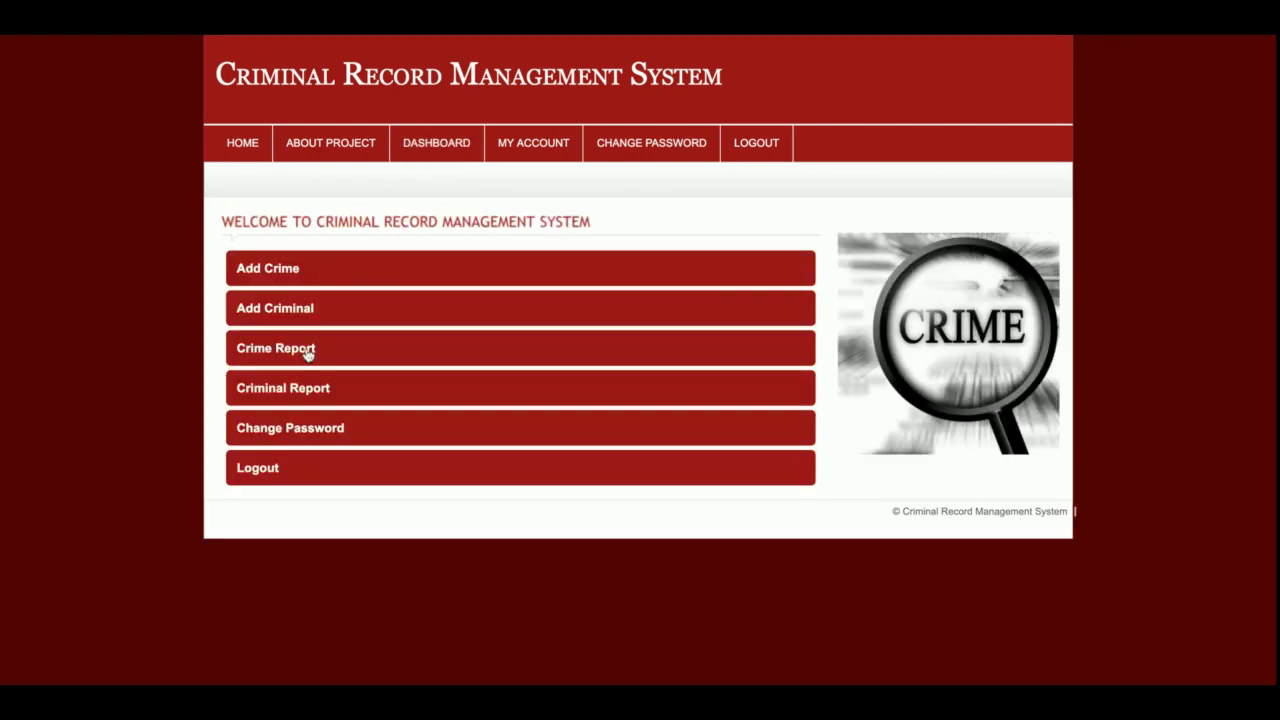
Preview the add-criminal and register-crime forms from the police dashboard.
{"action": "left_click", "coordinate": [287, 314]}
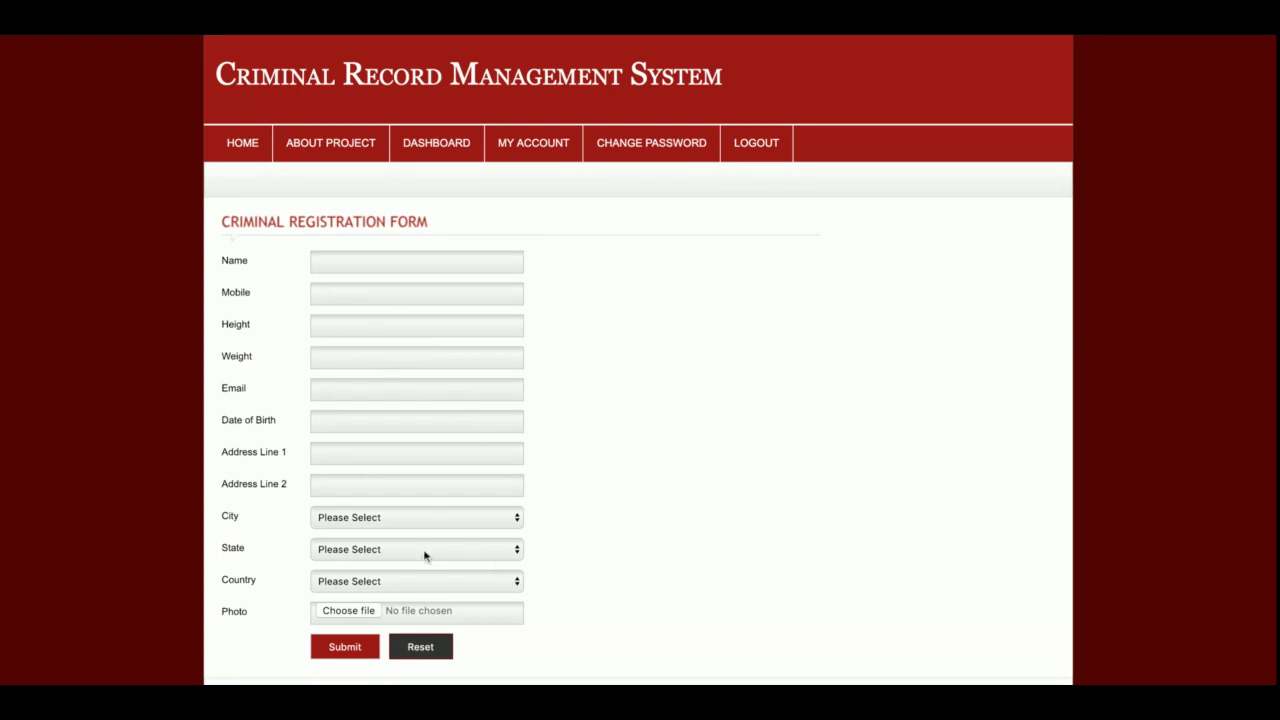
{"action": "left_click", "coordinate": [450, 150]}
{"action": "left_click", "coordinate": [292, 266]}
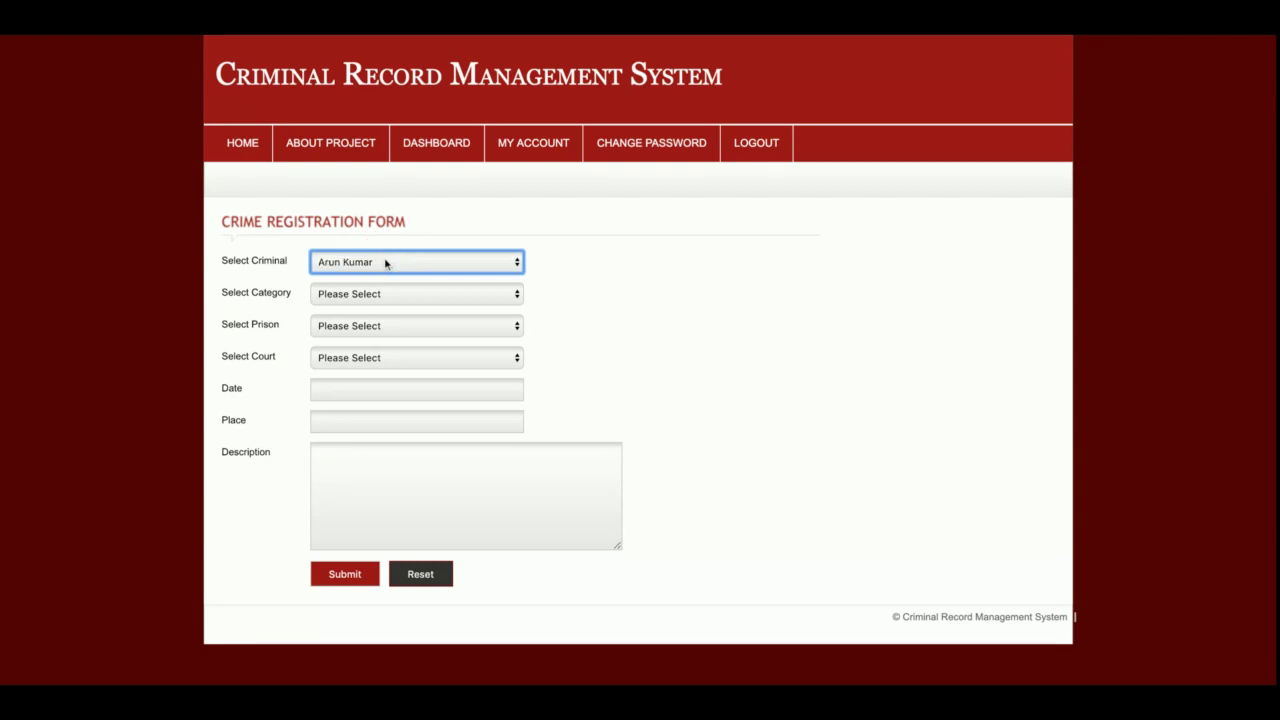
{"action": "left_click", "coordinate": [434, 142]}
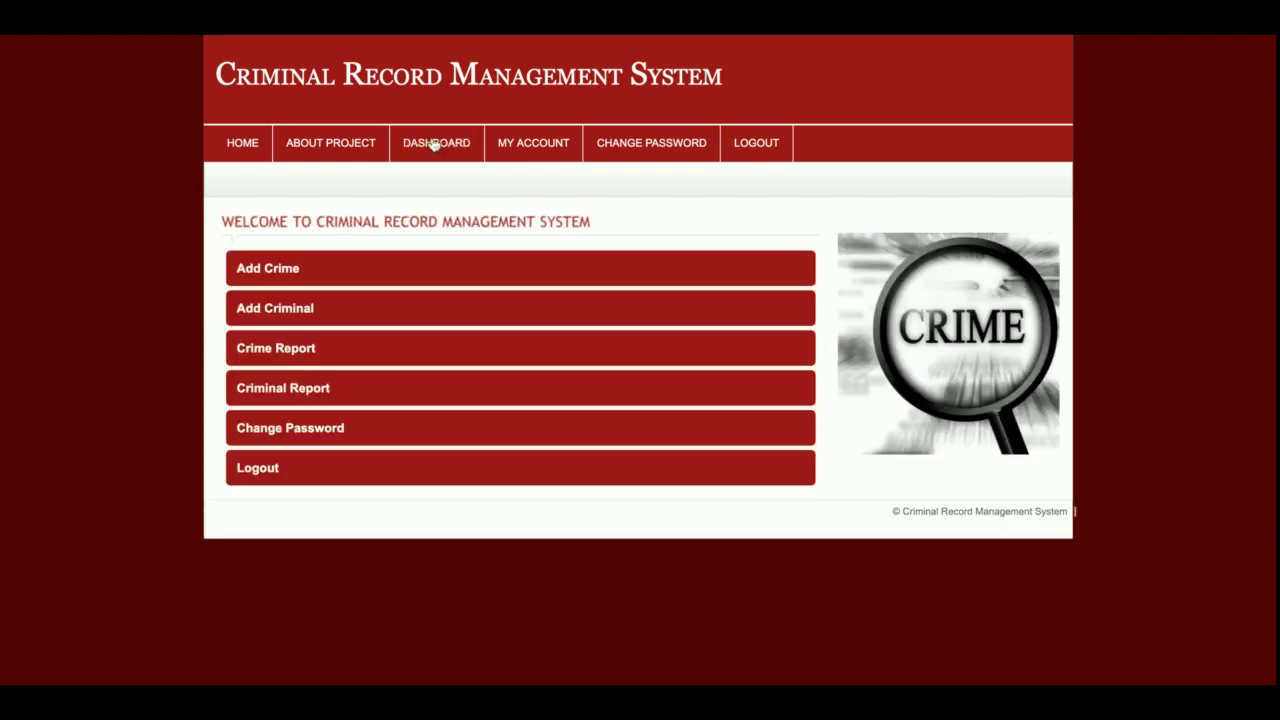
Look at the crime report, then search the registered criminals list and return to the dashboard.
{"action": "left_click", "coordinate": [296, 350]}
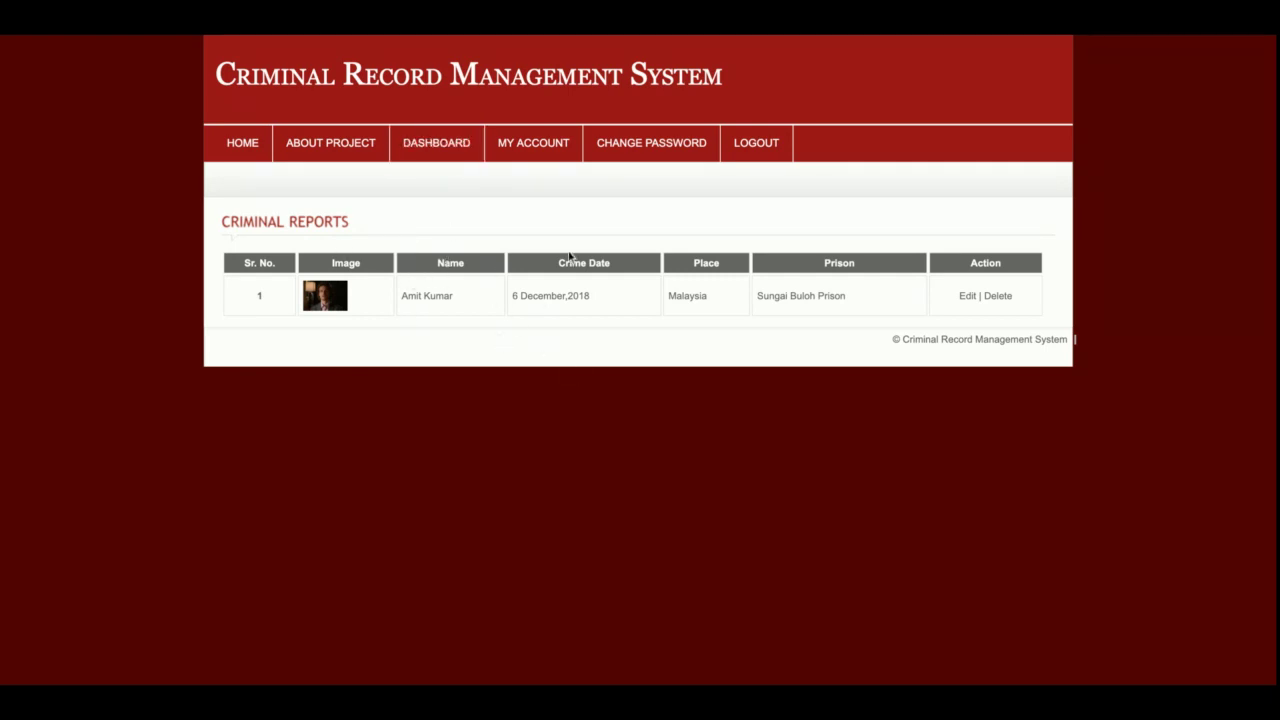
{"action": "left_click", "coordinate": [437, 162]}
{"action": "left_click", "coordinate": [308, 390]}
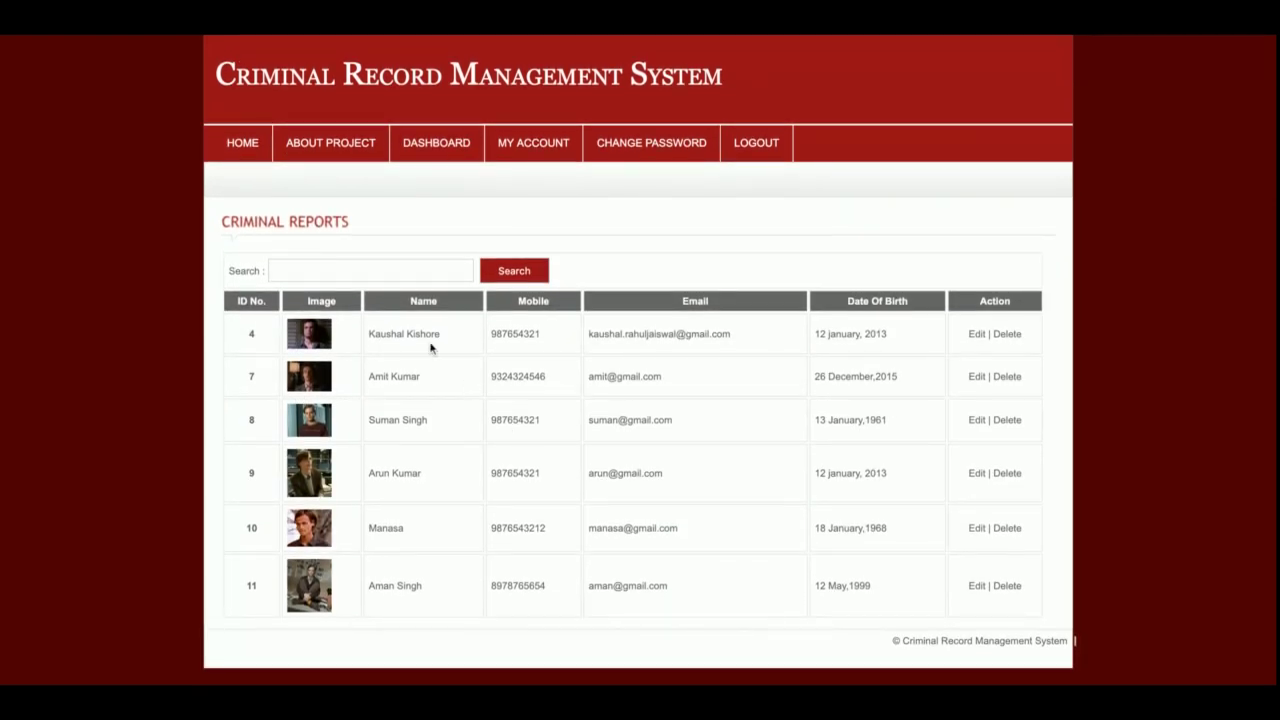
{"action": "left_click", "coordinate": [389, 266]}
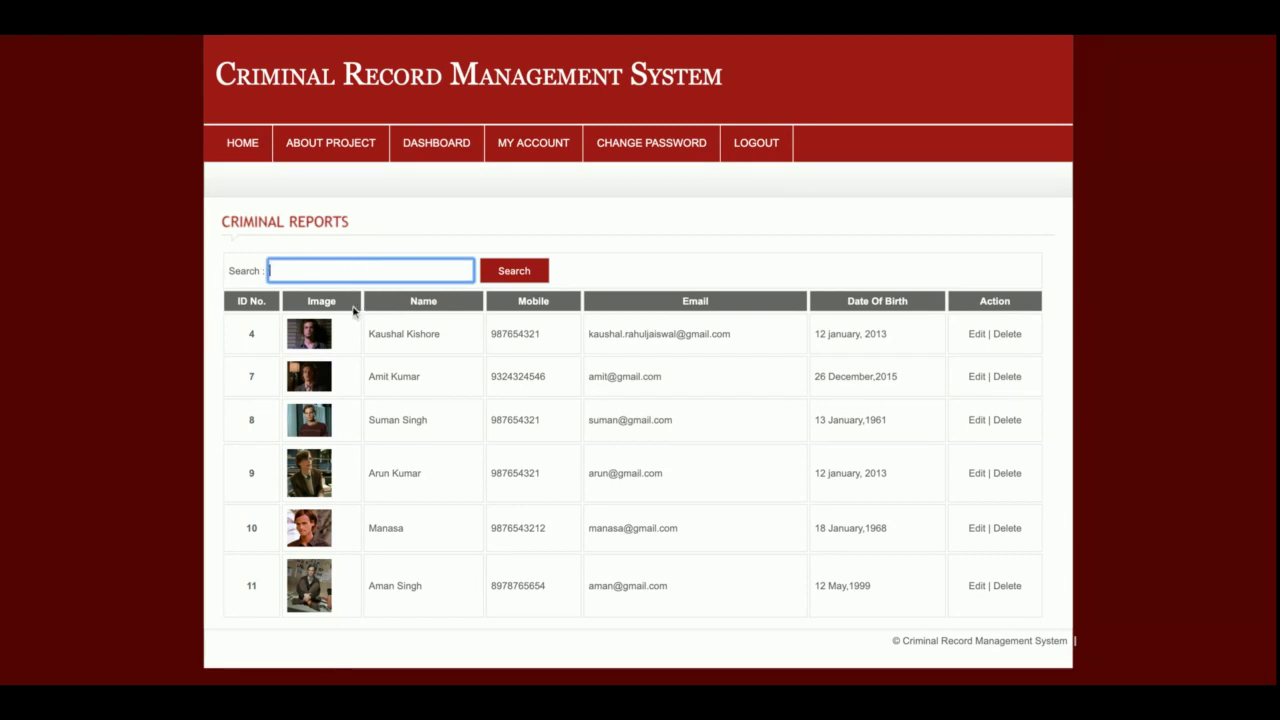
{"action": "left_click", "coordinate": [494, 279]}
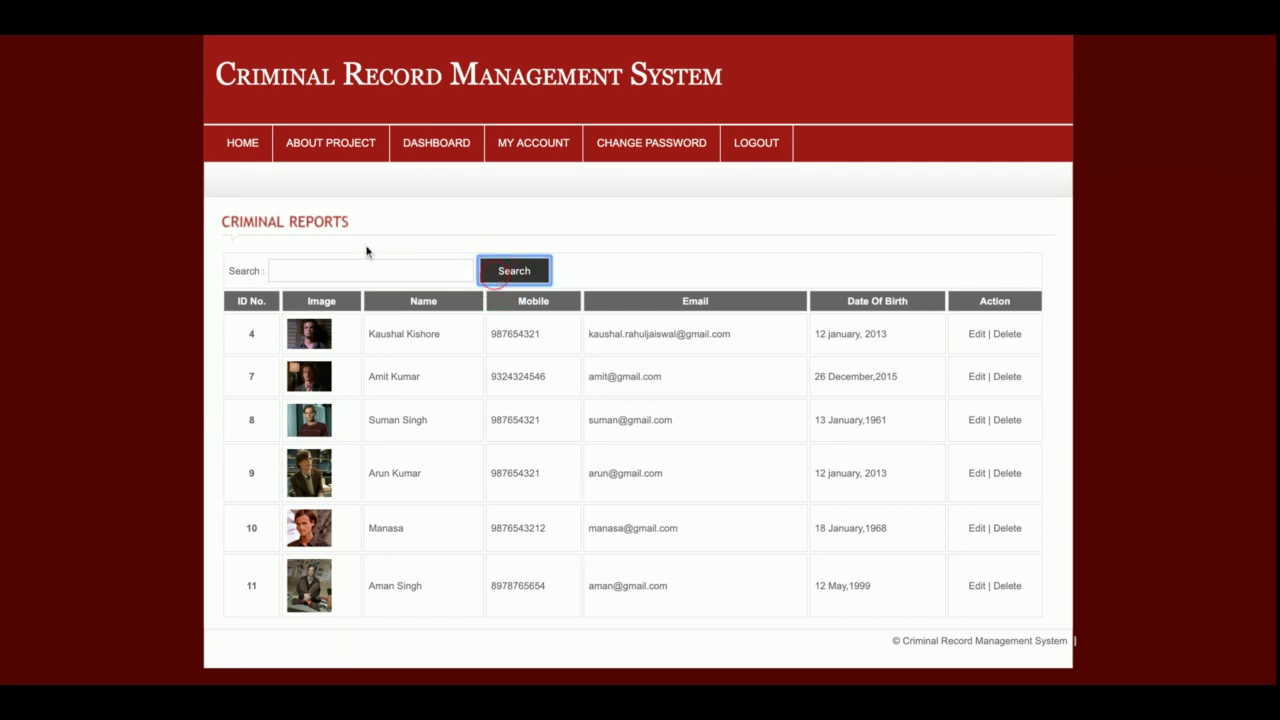
{"action": "left_click", "coordinate": [458, 156]}
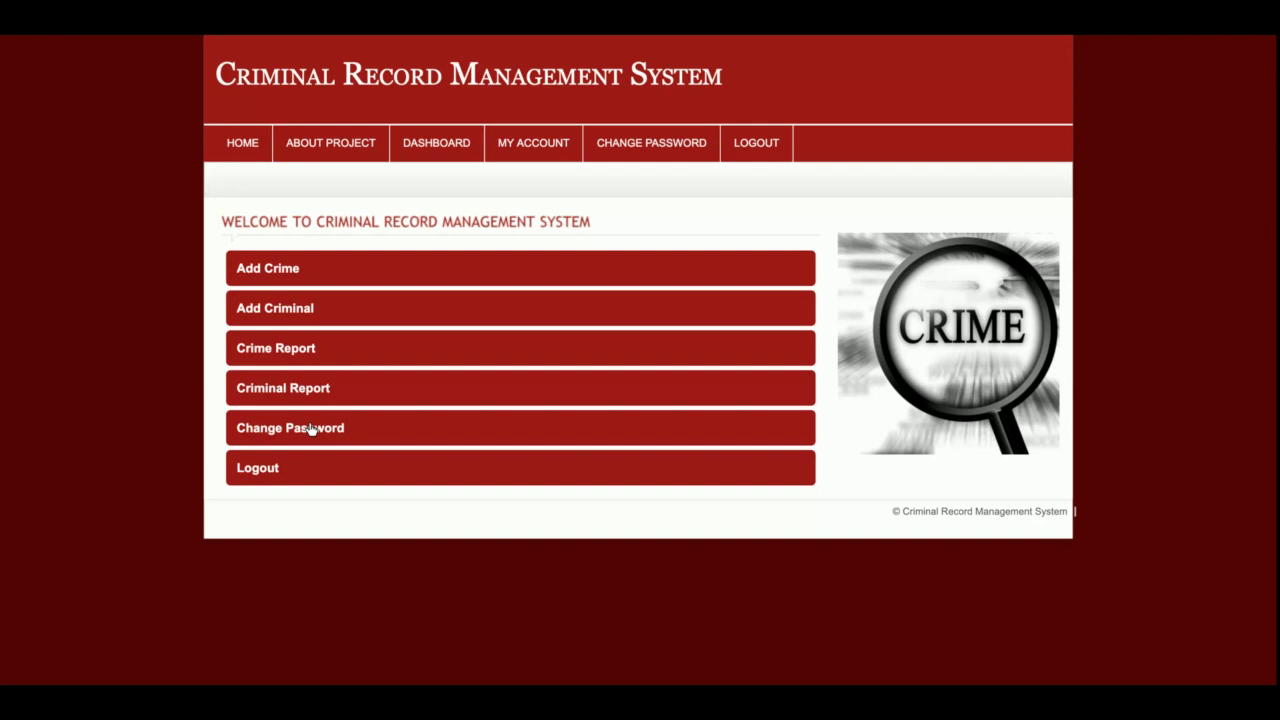
Glance at the Change Password form, then log out of the police account.
{"action": "left_click", "coordinate": [311, 429]}
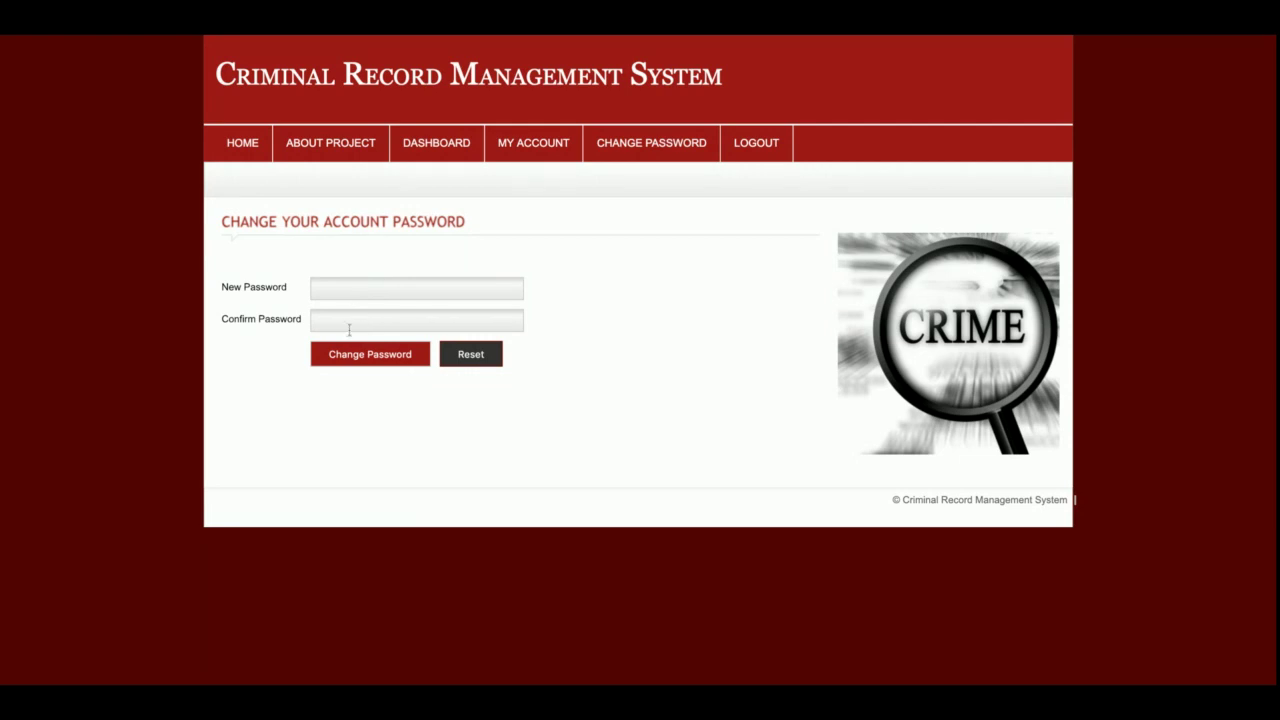
{"action": "left_click", "coordinate": [430, 143]}
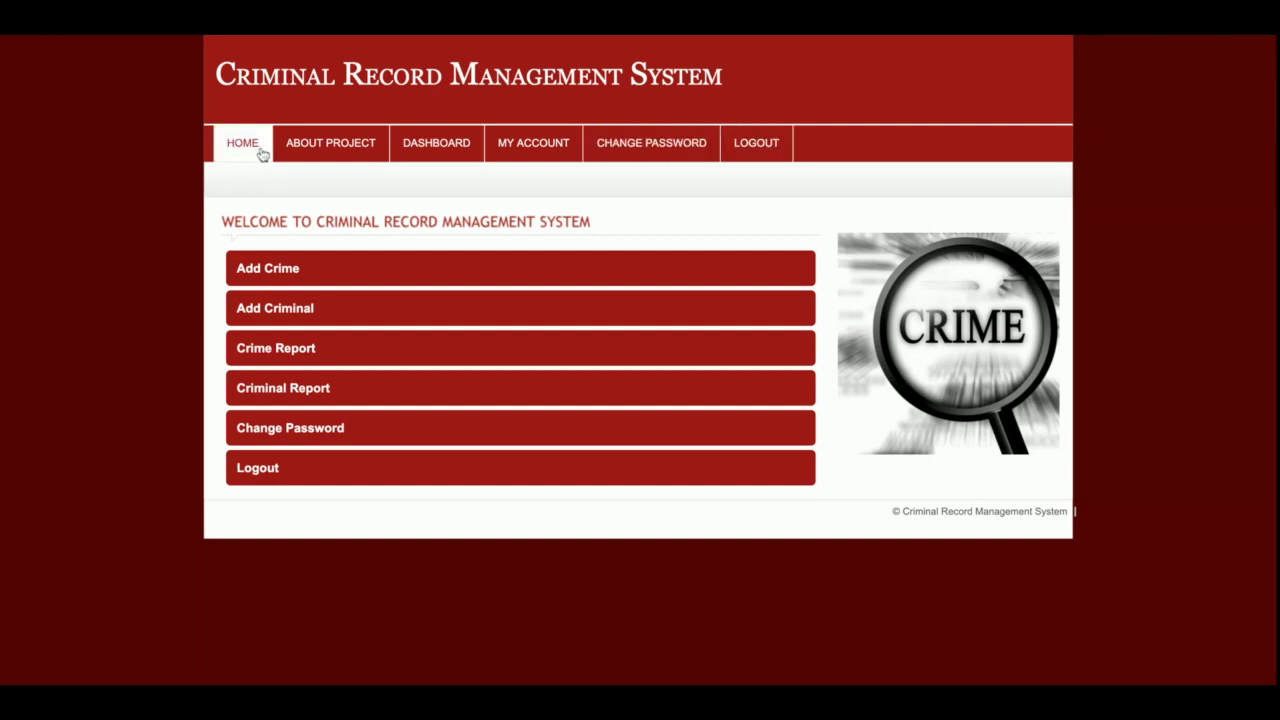
{"action": "left_click", "coordinate": [757, 143]}
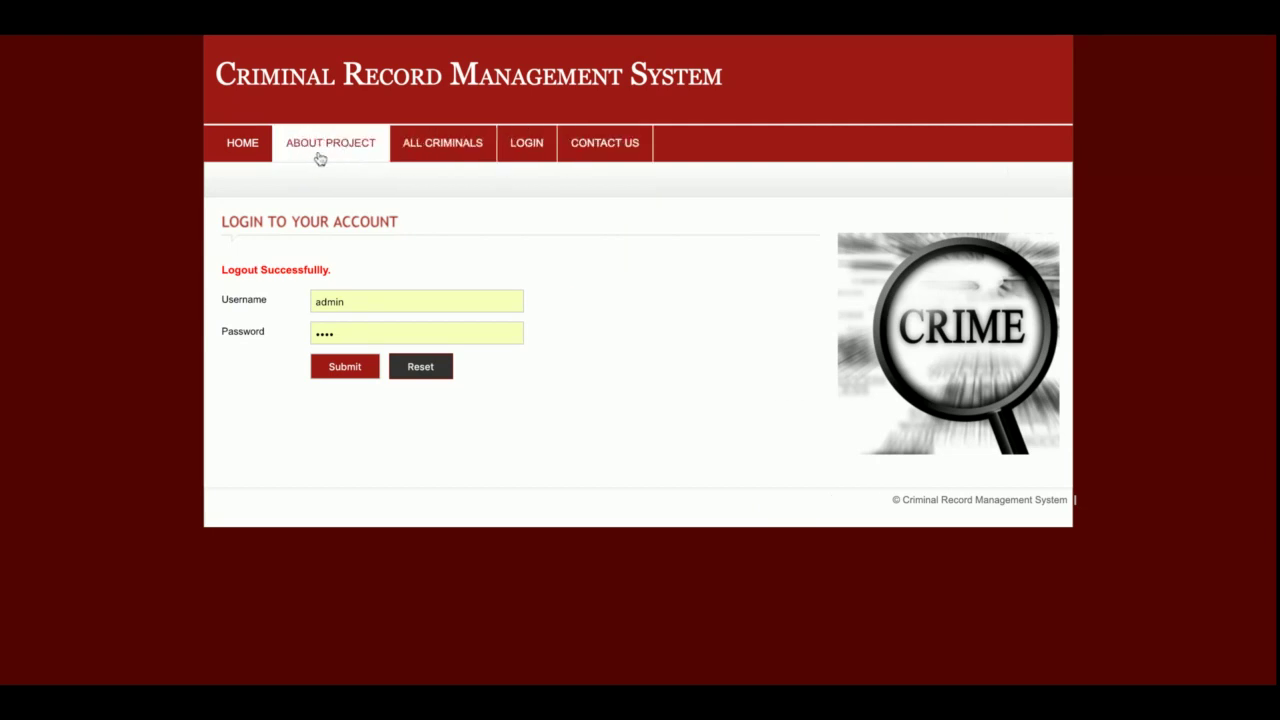
Log in as police again, replacing the prefilled username.
{"action": "left_click", "coordinate": [372, 297]}
{"action": "key", "text": "ctrl+a"}
{"action": "type", "text": "p"}
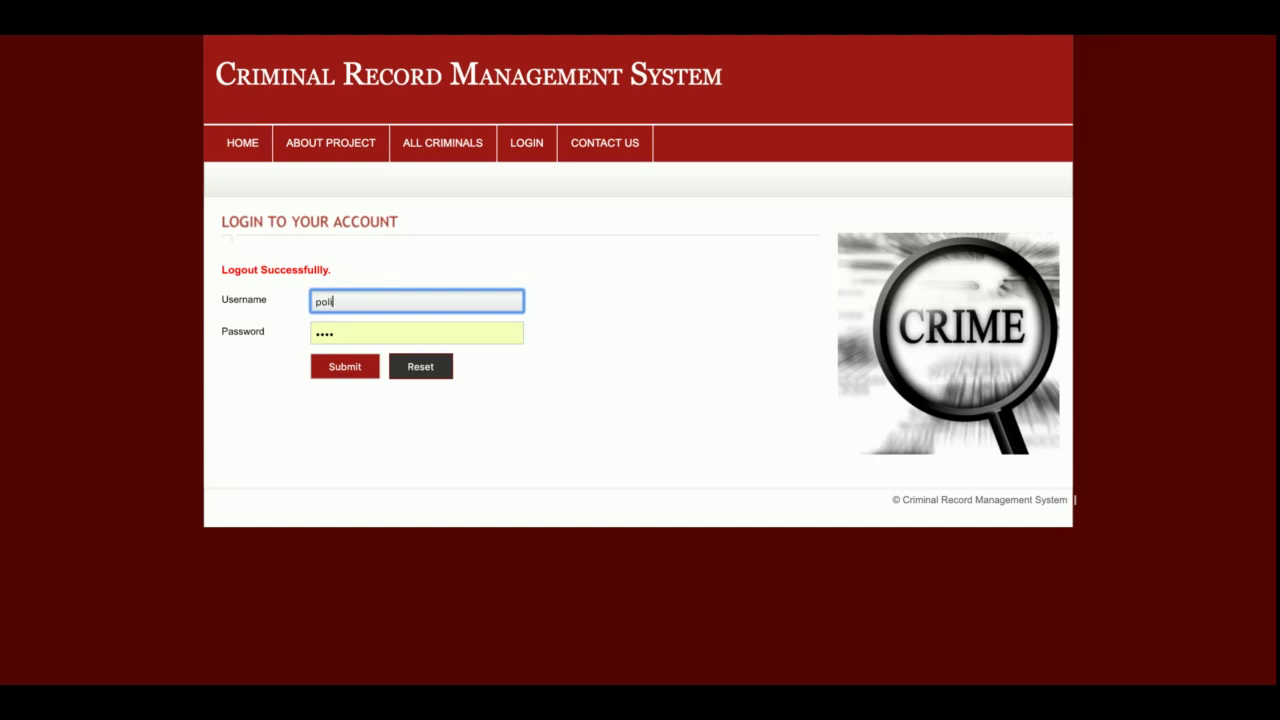
{"action": "key", "text": "Return"}
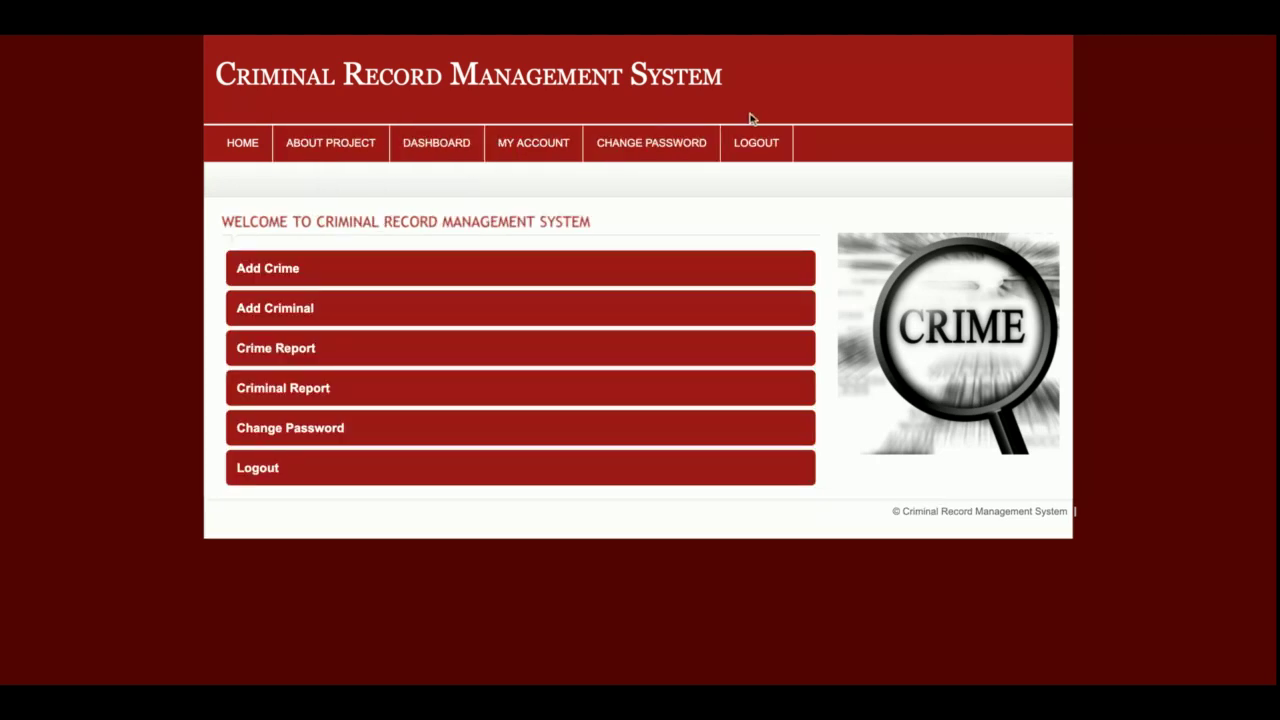
Log out, sign in as administrator, and scroll through the admin dashboard buttons.
{"action": "left_click", "coordinate": [768, 148]}
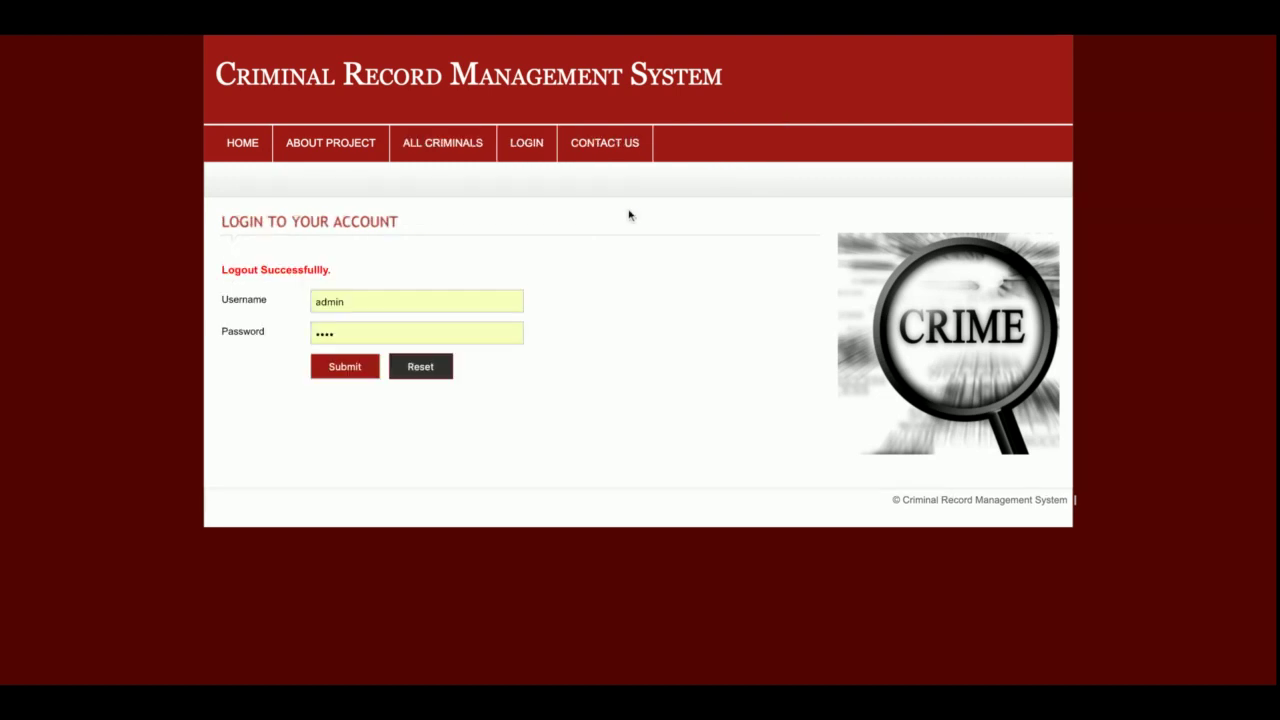
{"action": "left_click", "coordinate": [362, 373]}
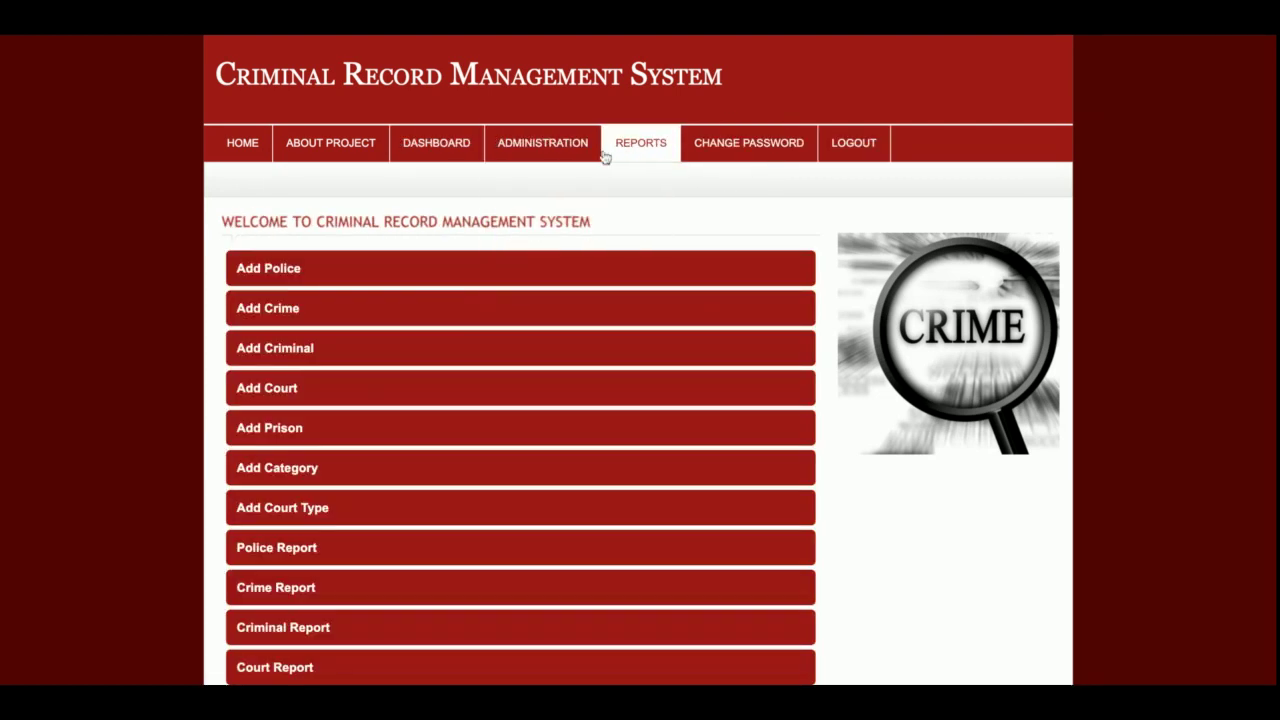
{"action": "mouse_move", "coordinate": [631, 149]}
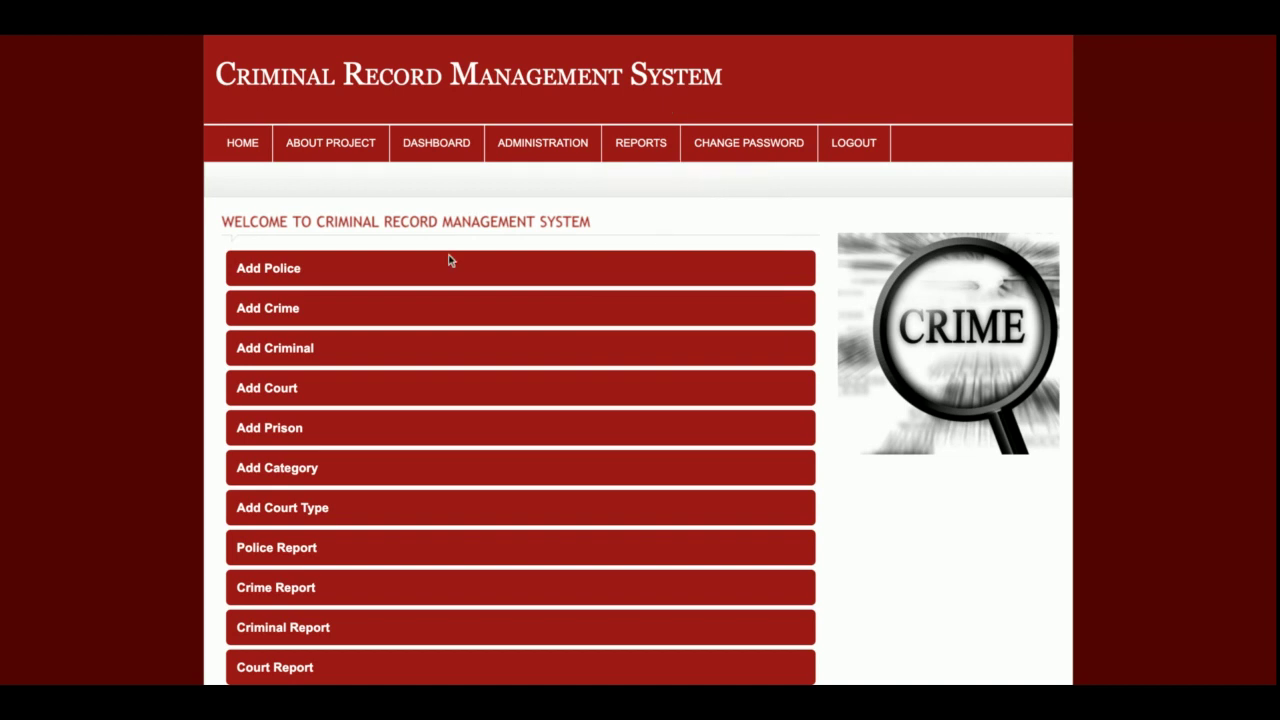
{"action": "scroll", "coordinate": [410, 460], "scroll_direction": "down", "scroll_amount": 5}
{"action": "scroll", "coordinate": [410, 460], "scroll_direction": "up", "scroll_amount": 5}
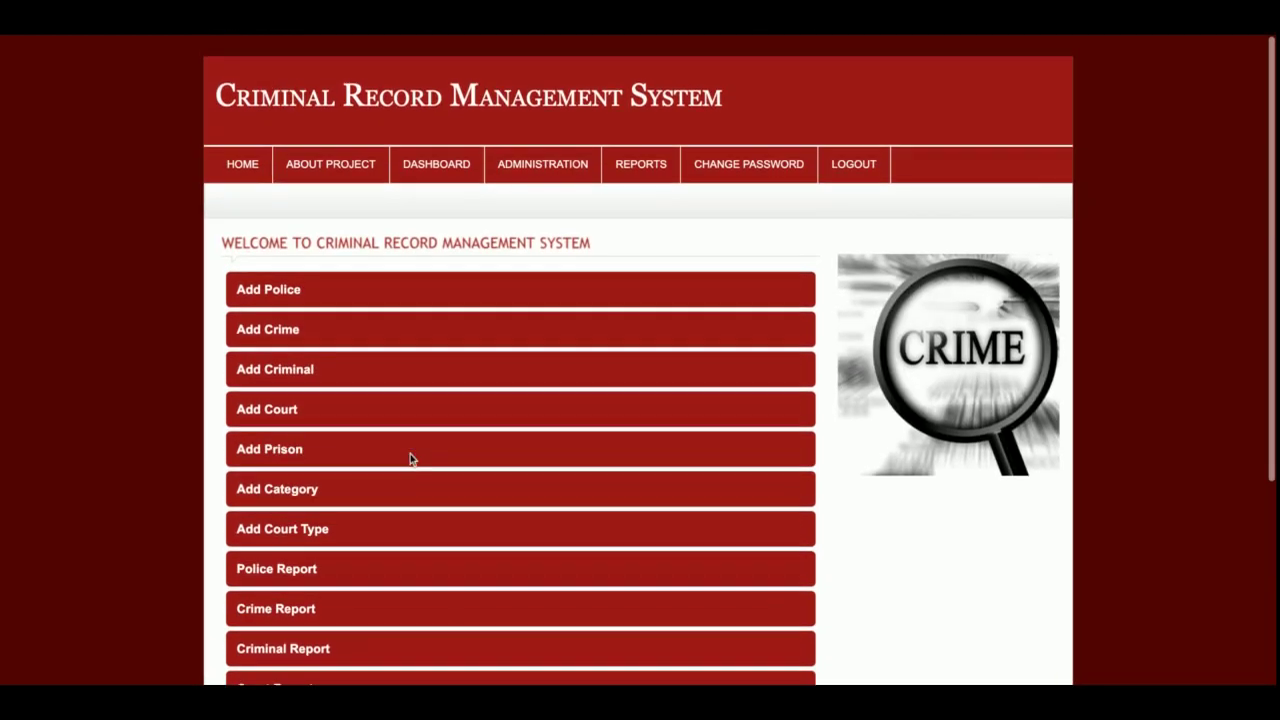
{"action": "scroll", "coordinate": [410, 460], "scroll_direction": "down", "scroll_amount": 5}
{"action": "scroll", "coordinate": [410, 460], "scroll_direction": "up", "scroll_amount": 5}
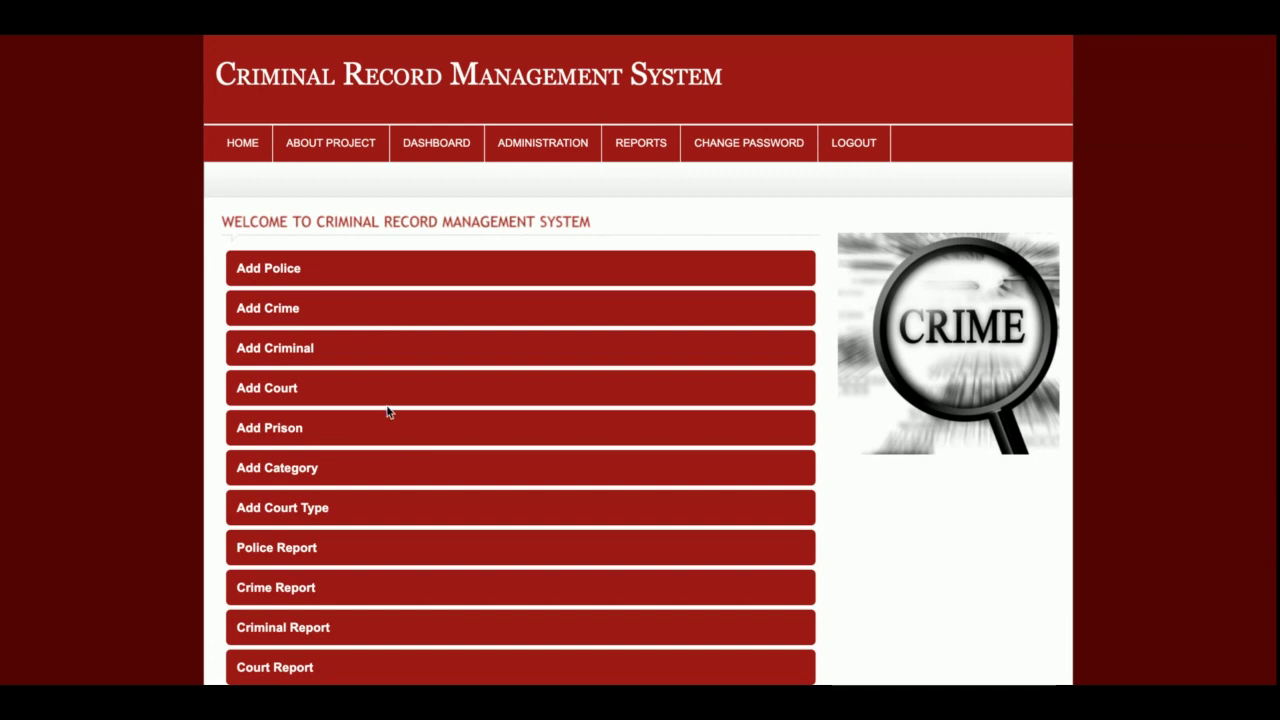
{"action": "scroll", "coordinate": [388, 411], "scroll_direction": "down", "scroll_amount": 5}
{"action": "scroll", "coordinate": [388, 411], "scroll_direction": "up", "scroll_amount": 5}
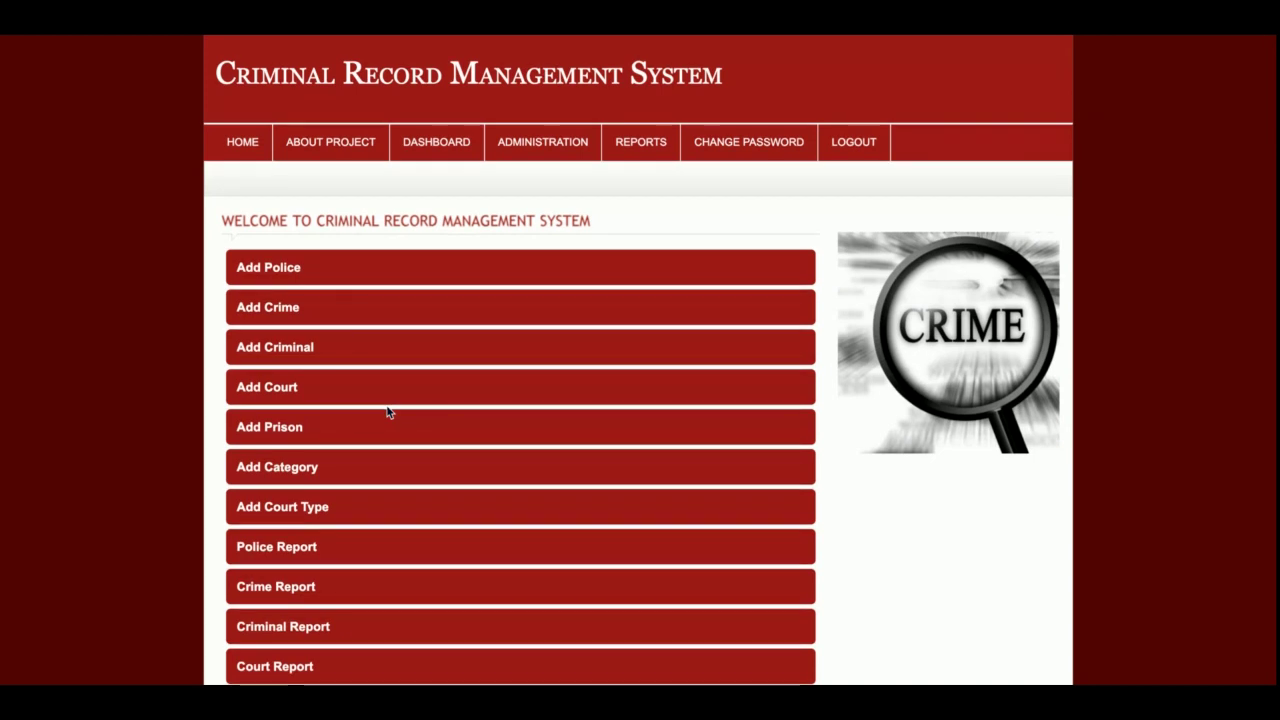
{"action": "scroll", "coordinate": [388, 411], "scroll_direction": "down", "scroll_amount": 3}
{"action": "scroll", "coordinate": [387, 412], "scroll_direction": "up", "scroll_amount": 3}
{"action": "scroll", "coordinate": [387, 412], "scroll_direction": "down", "scroll_amount": 3}
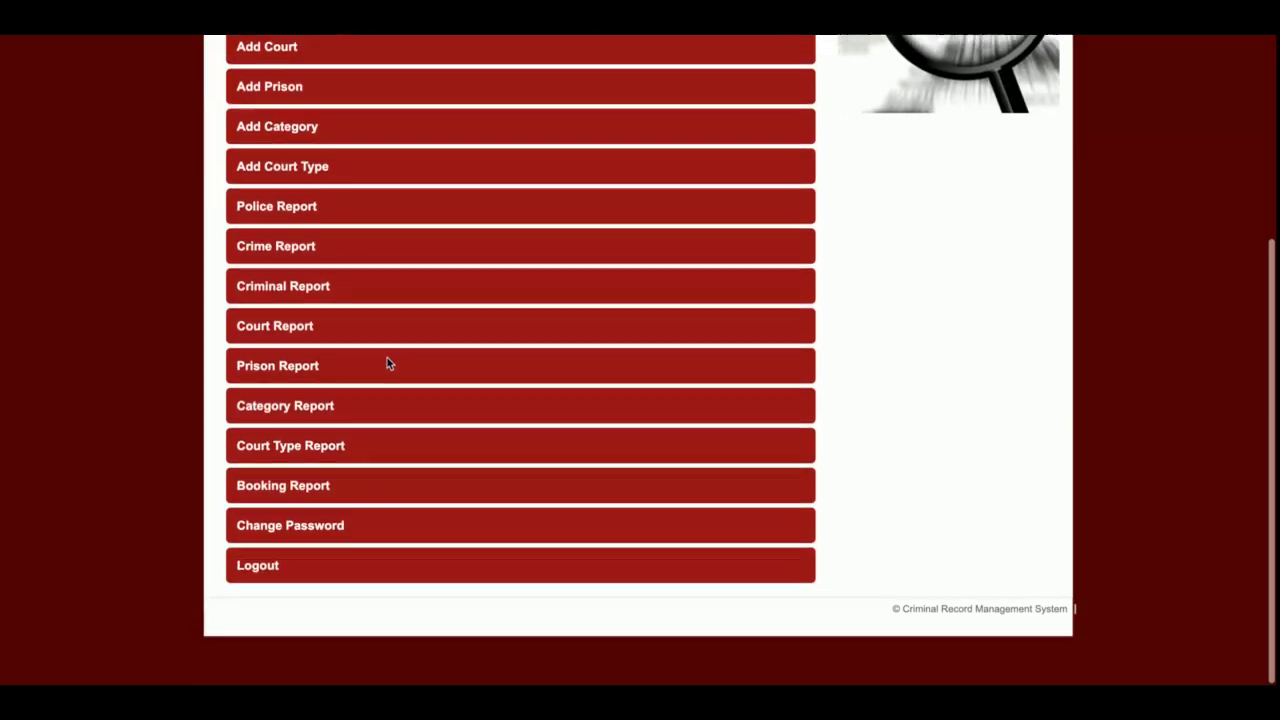
{"action": "scroll", "coordinate": [388, 410], "scroll_direction": "up", "scroll_amount": 3}
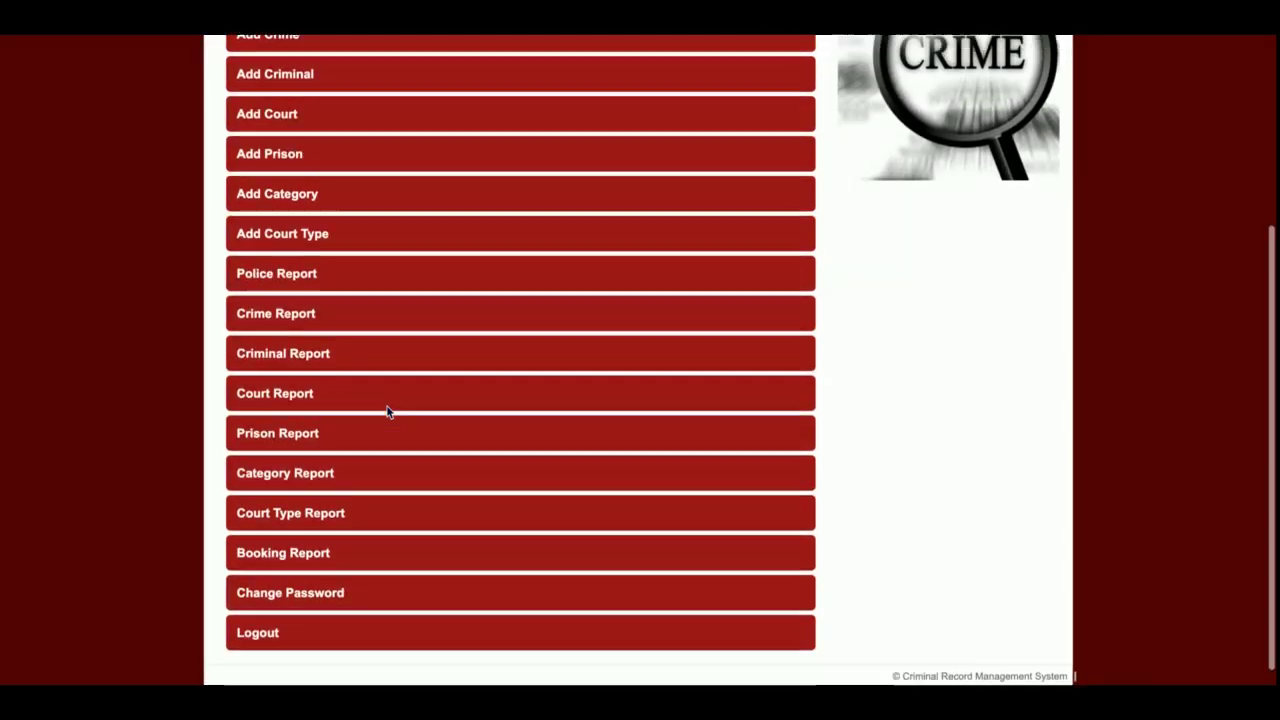
From ADMINISTRATION, view the Add Police and Add Crime forms, then open Add Criminal.
{"action": "mouse_move", "coordinate": [537, 146]}
{"action": "left_click", "coordinate": [539, 180]}
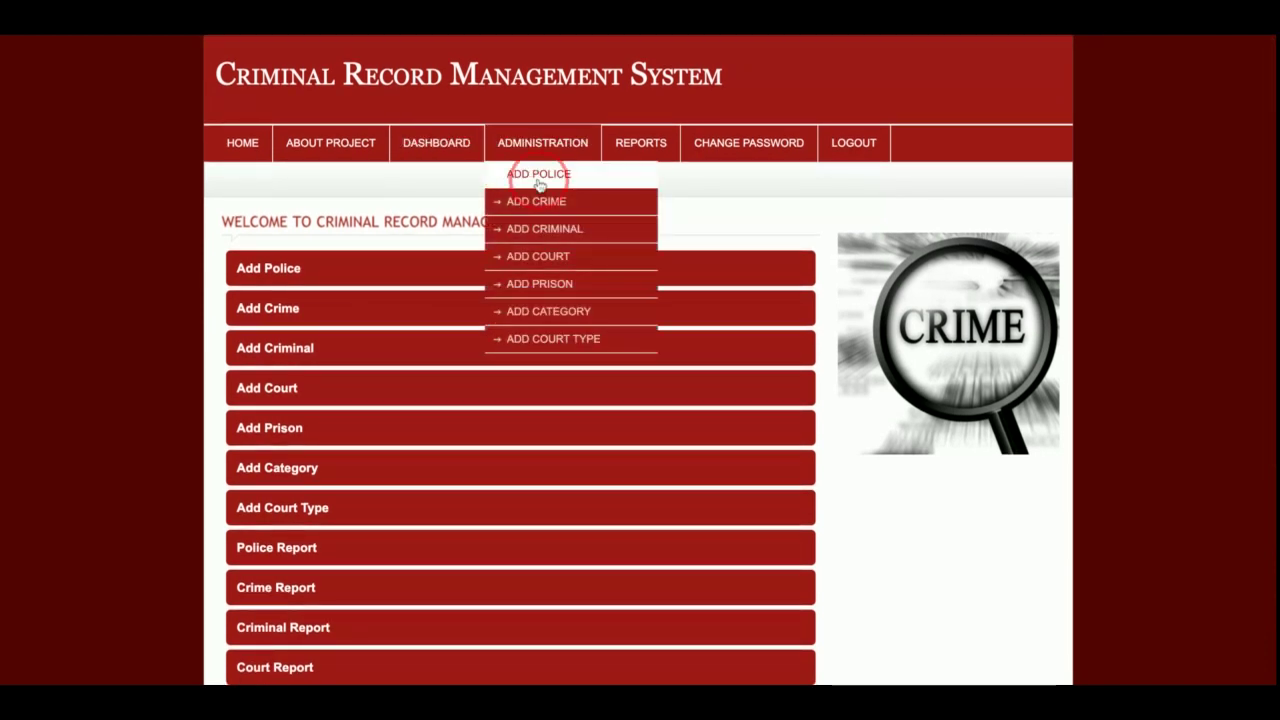
{"action": "scroll", "coordinate": [614, 482], "scroll_direction": "down", "scroll_amount": 2}
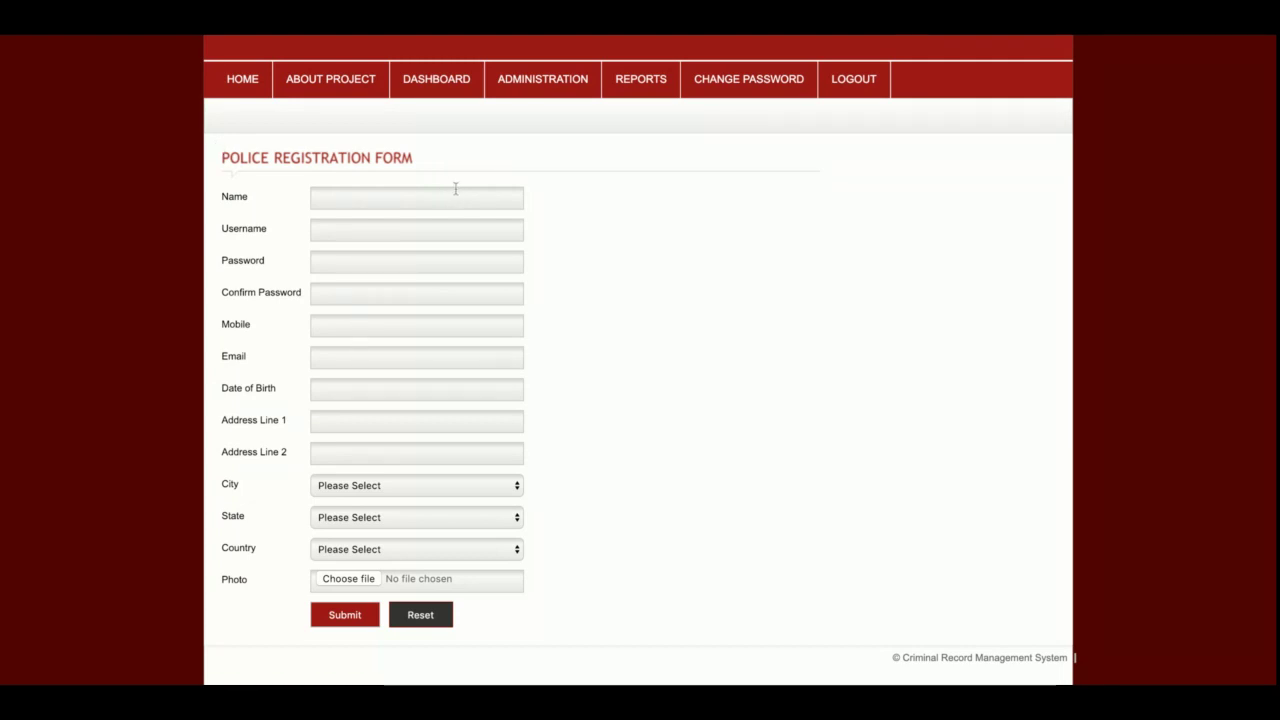
{"action": "mouse_move", "coordinate": [537, 95]}
{"action": "left_click", "coordinate": [551, 140]}
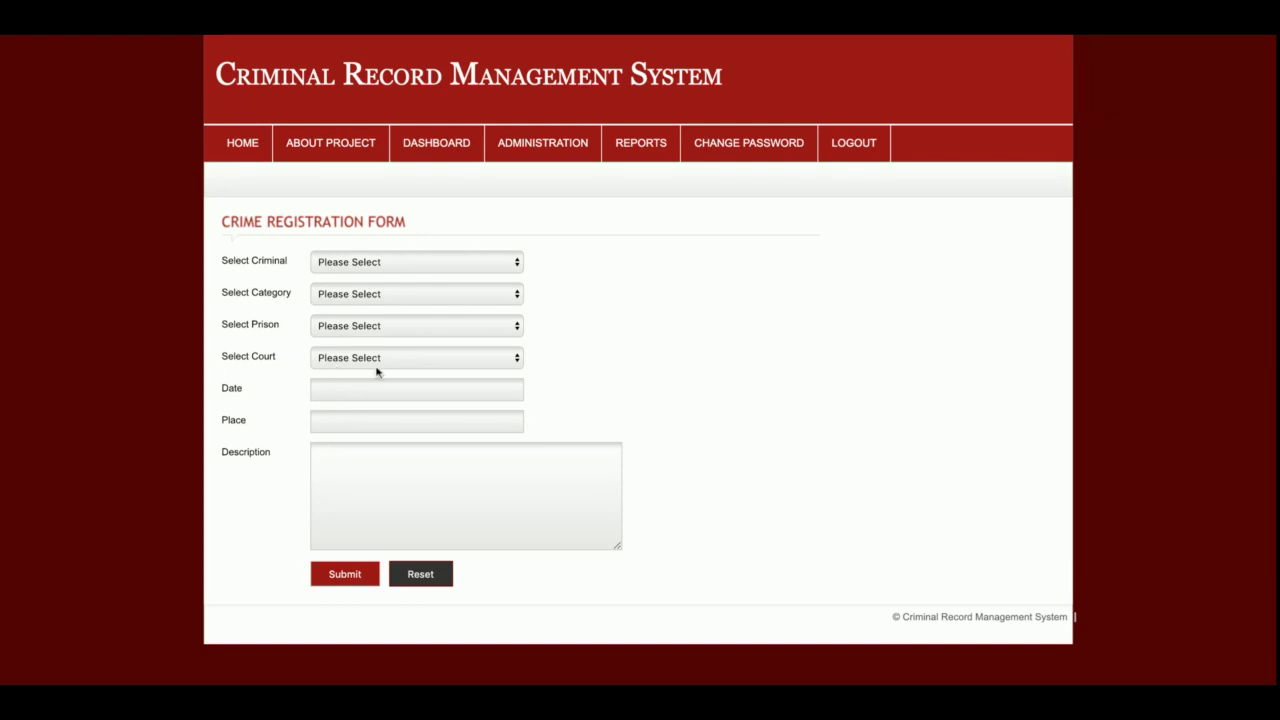
{"action": "left_click", "coordinate": [564, 231]}
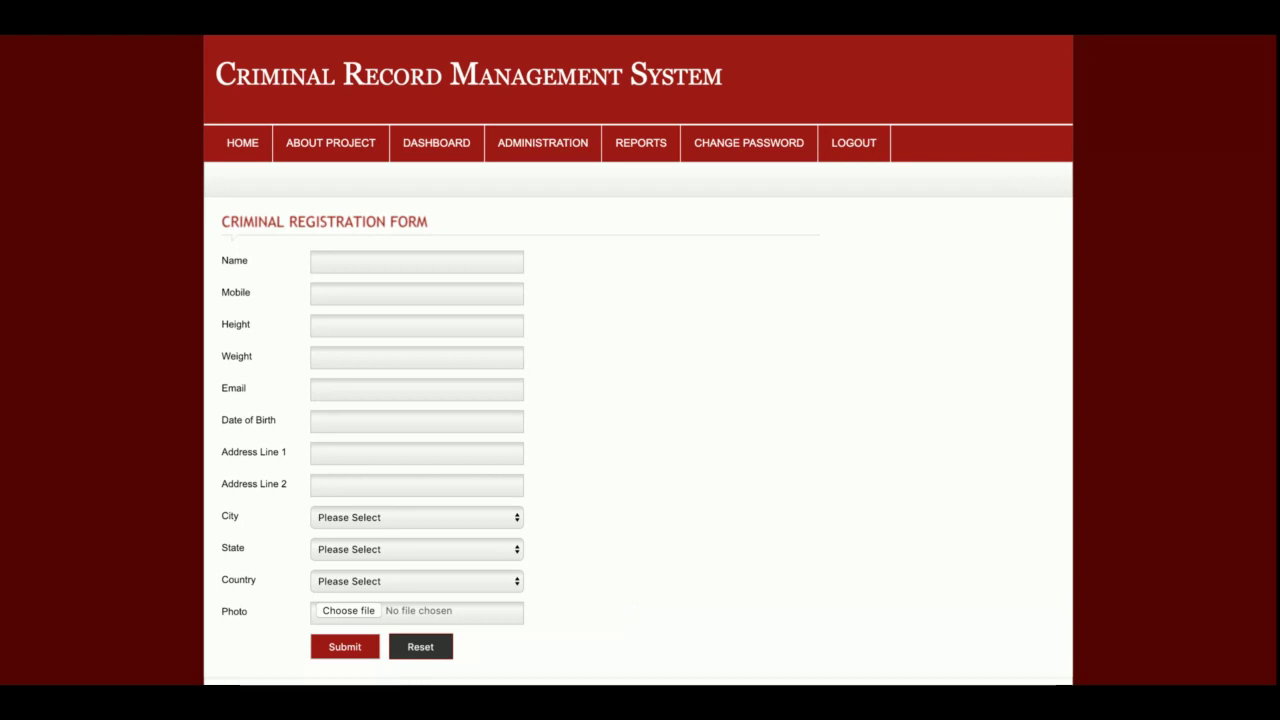
From ADMINISTRATION, view the court entry form and the prison entry form.
{"action": "mouse_move", "coordinate": [548, 162]}
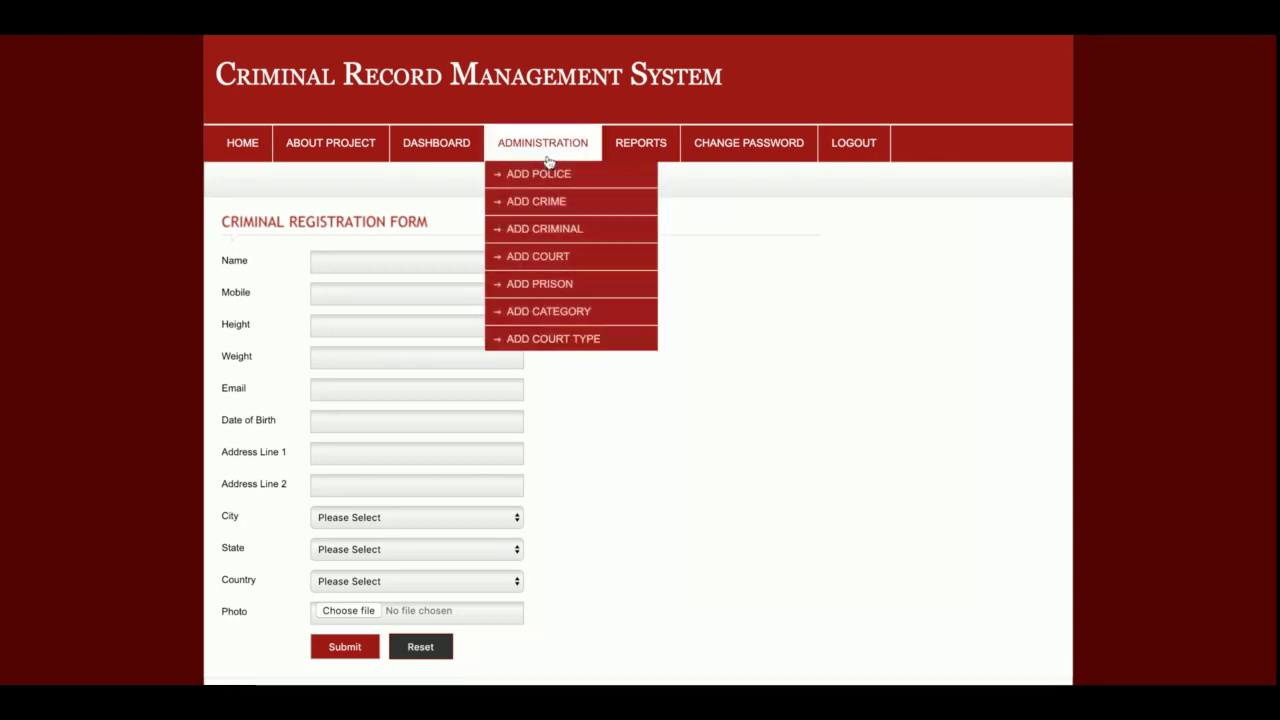
{"action": "left_click", "coordinate": [545, 256]}
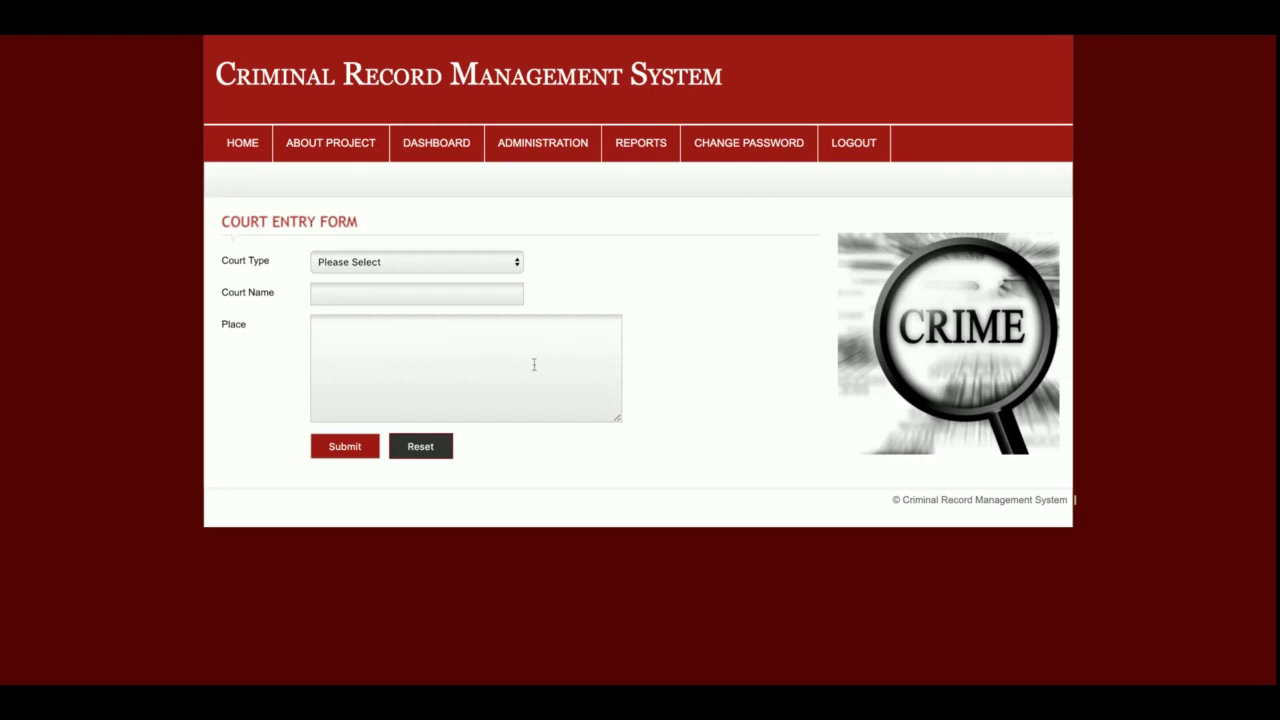
{"action": "mouse_move", "coordinate": [537, 142]}
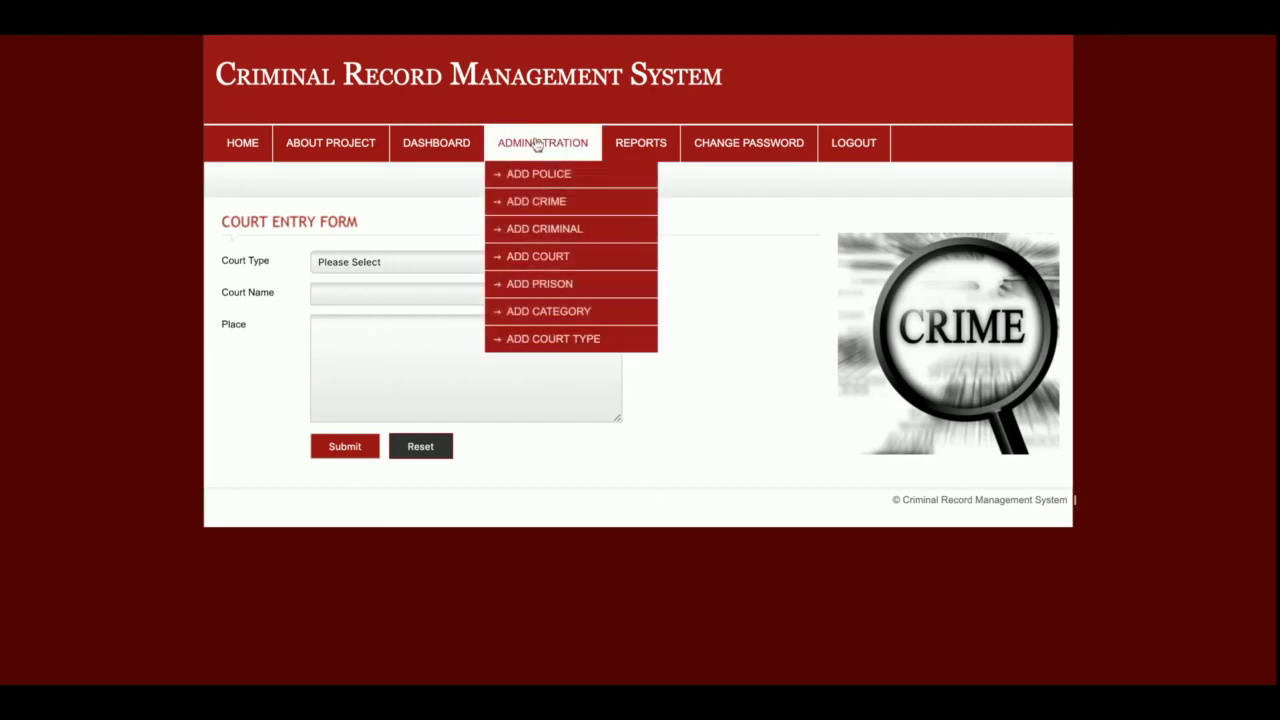
{"action": "left_click", "coordinate": [557, 288]}
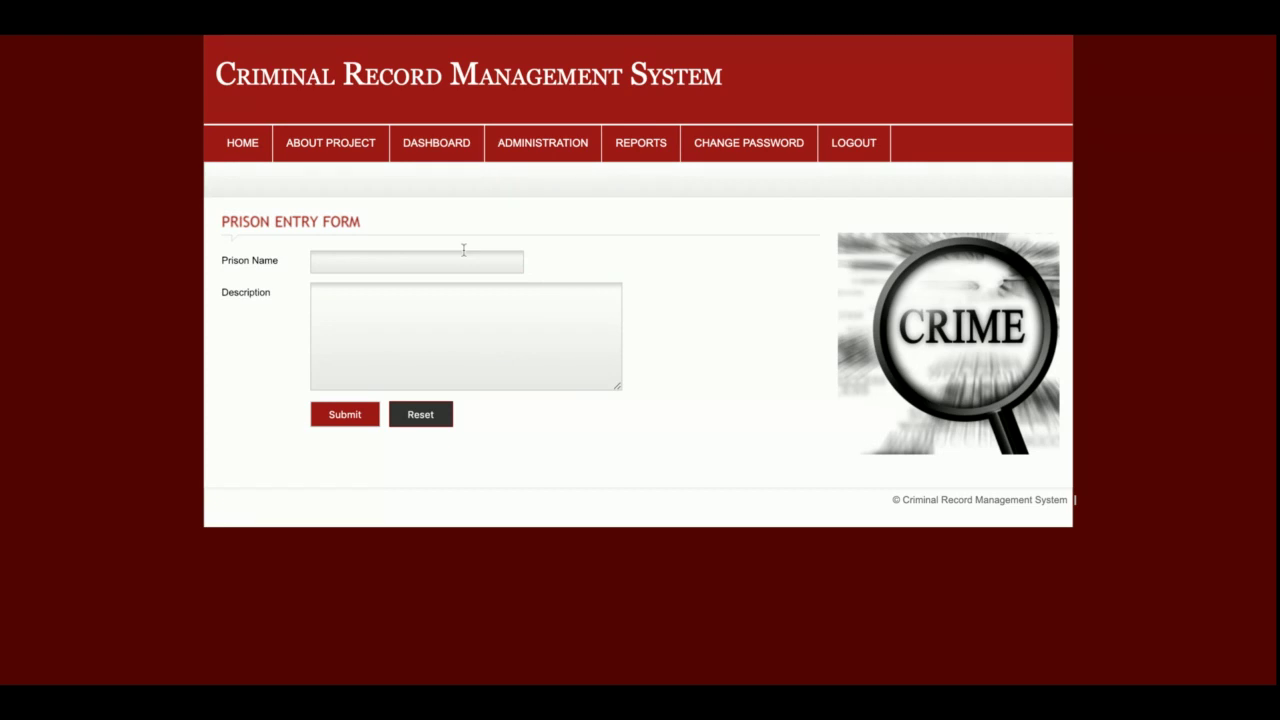
View the crime category entry form, then open the Court Type Entry Form.
{"action": "mouse_move", "coordinate": [543, 143]}
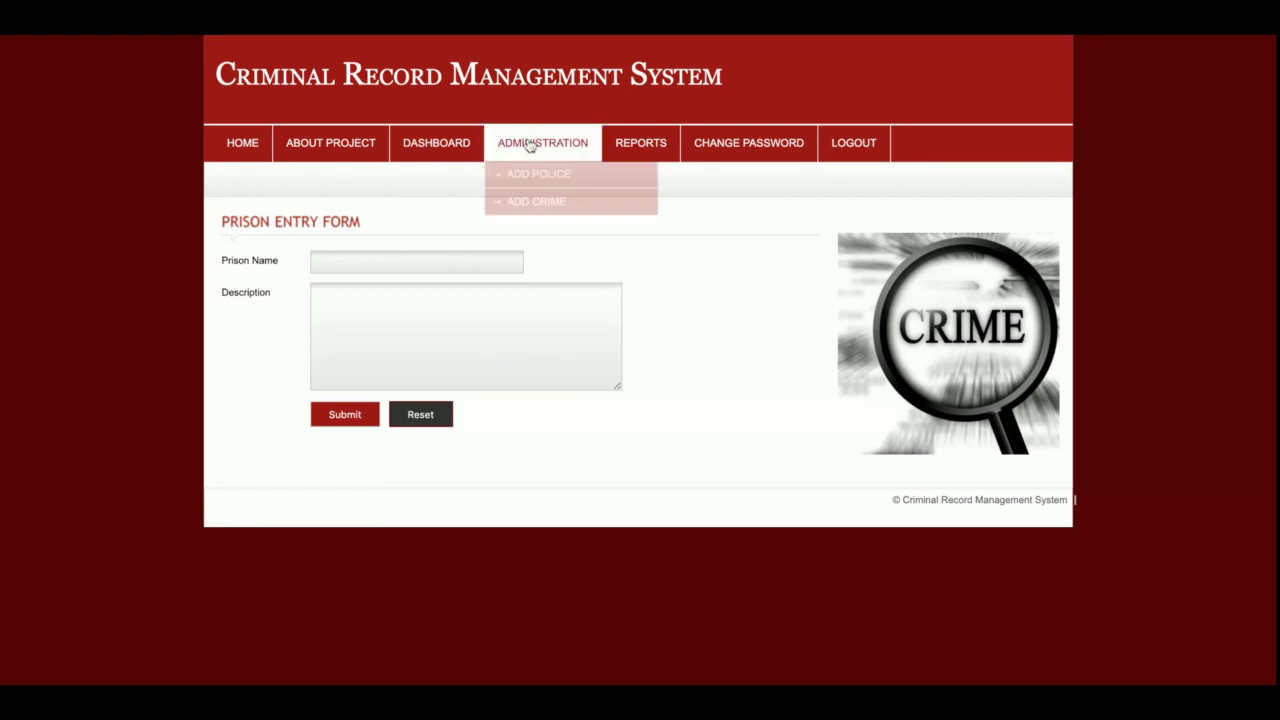
{"action": "left_click", "coordinate": [550, 310]}
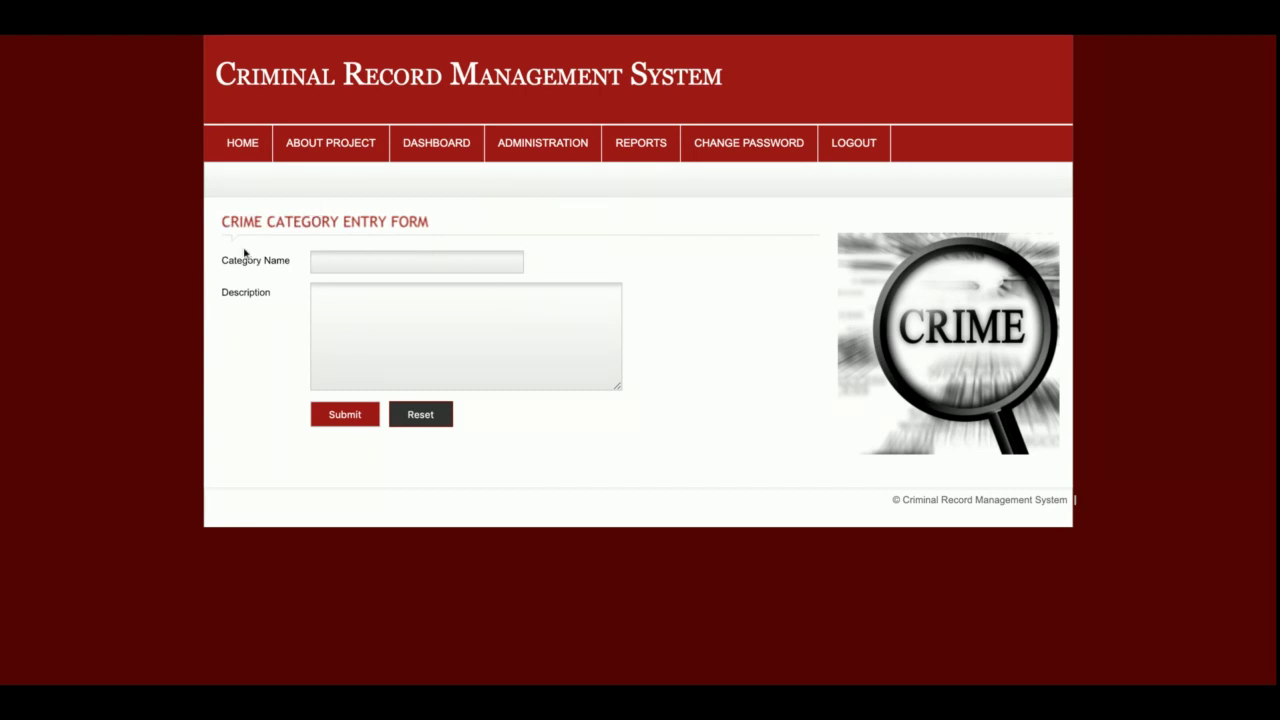
{"action": "mouse_move", "coordinate": [555, 155]}
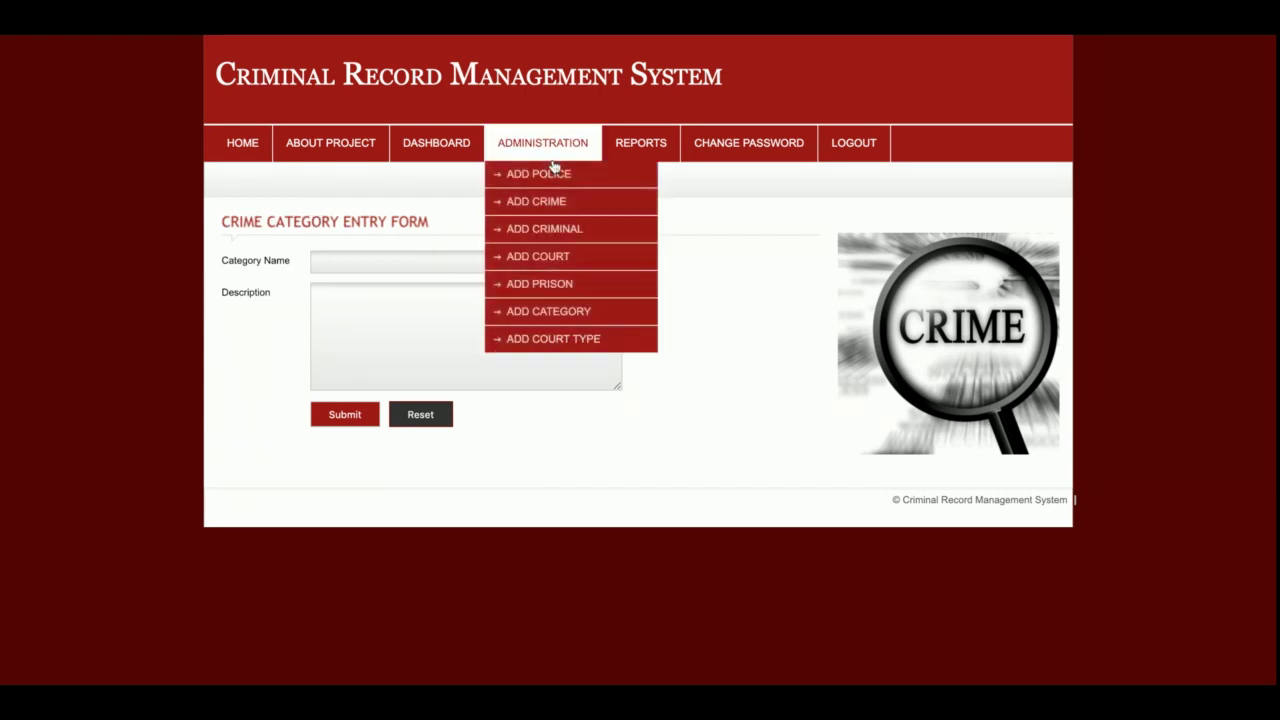
{"action": "left_click", "coordinate": [560, 340]}
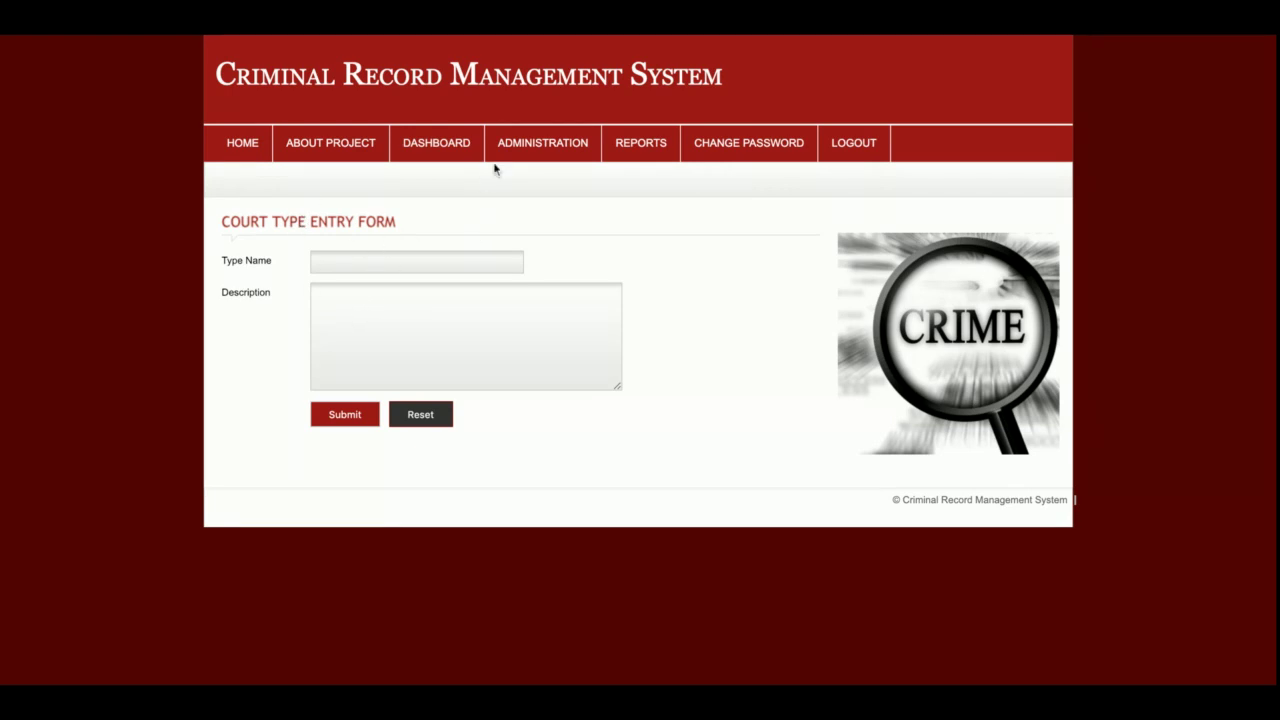
{"action": "mouse_move", "coordinate": [529, 151]}
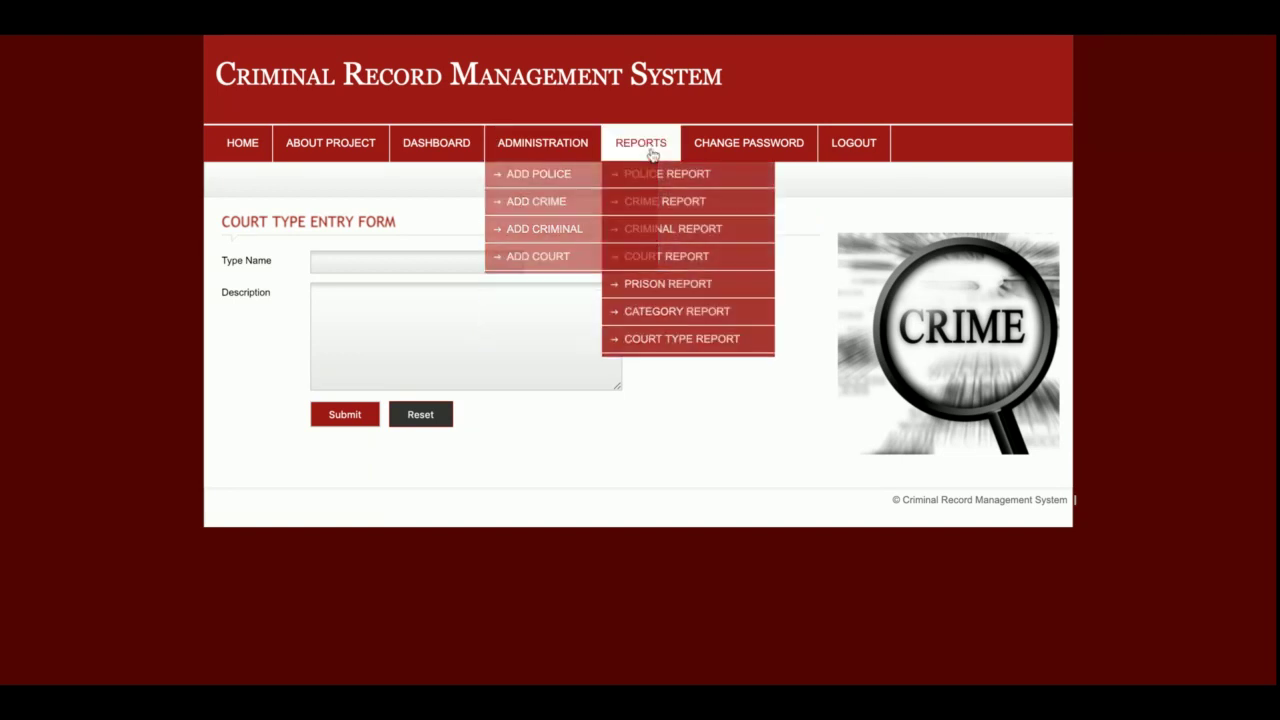
In the Police Report, edit the first police user's record and submit it unchanged.
{"action": "mouse_move", "coordinate": [648, 148]}
{"action": "left_click", "coordinate": [658, 176]}
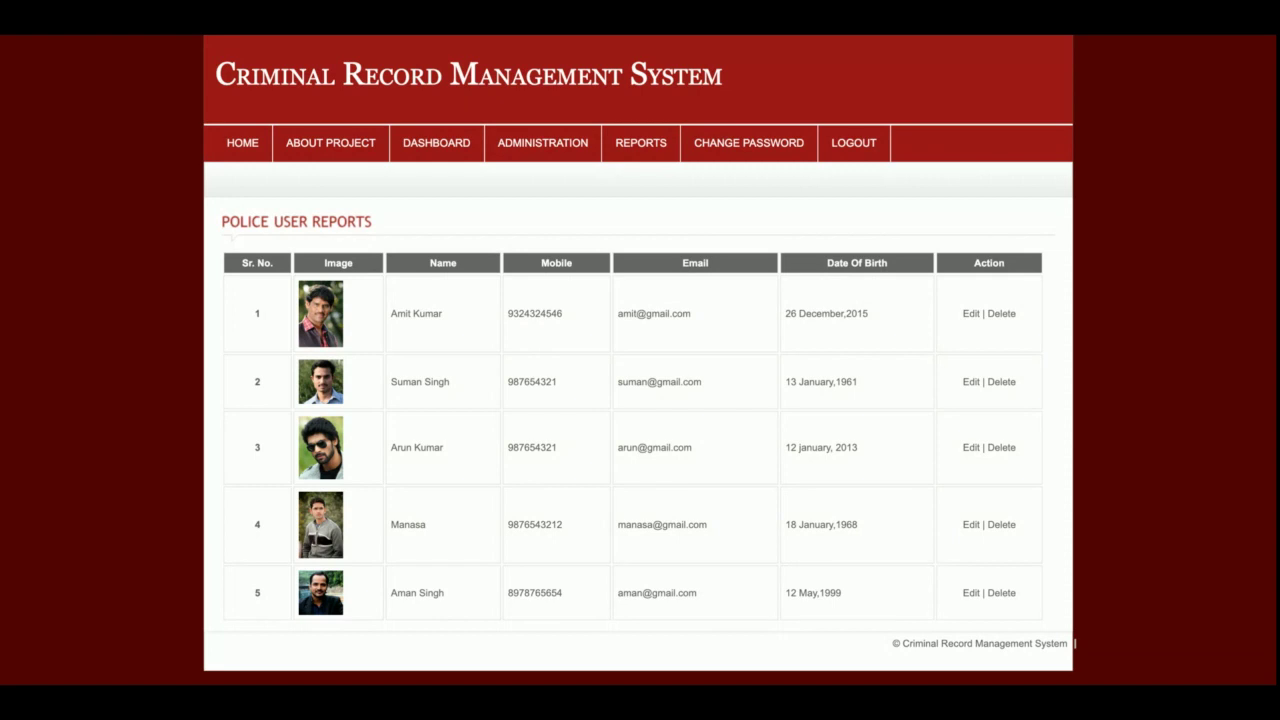
{"action": "left_click", "coordinate": [969, 315]}
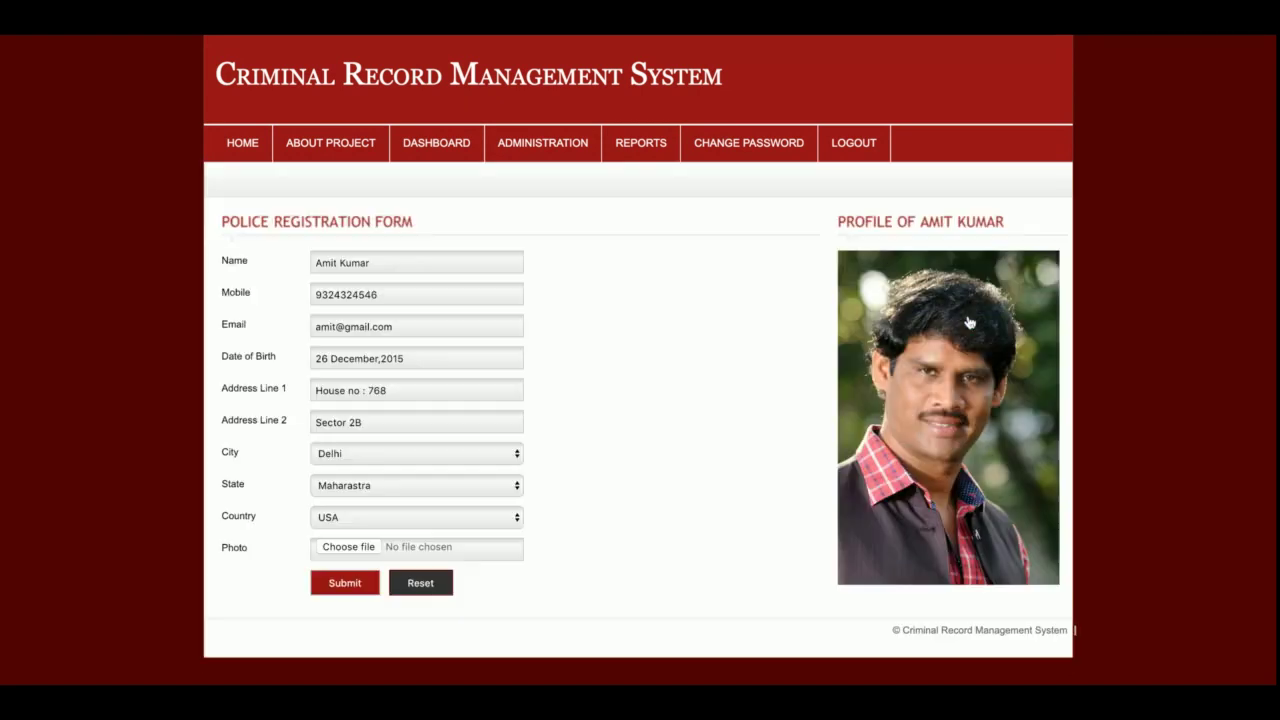
{"action": "left_click", "coordinate": [356, 589]}
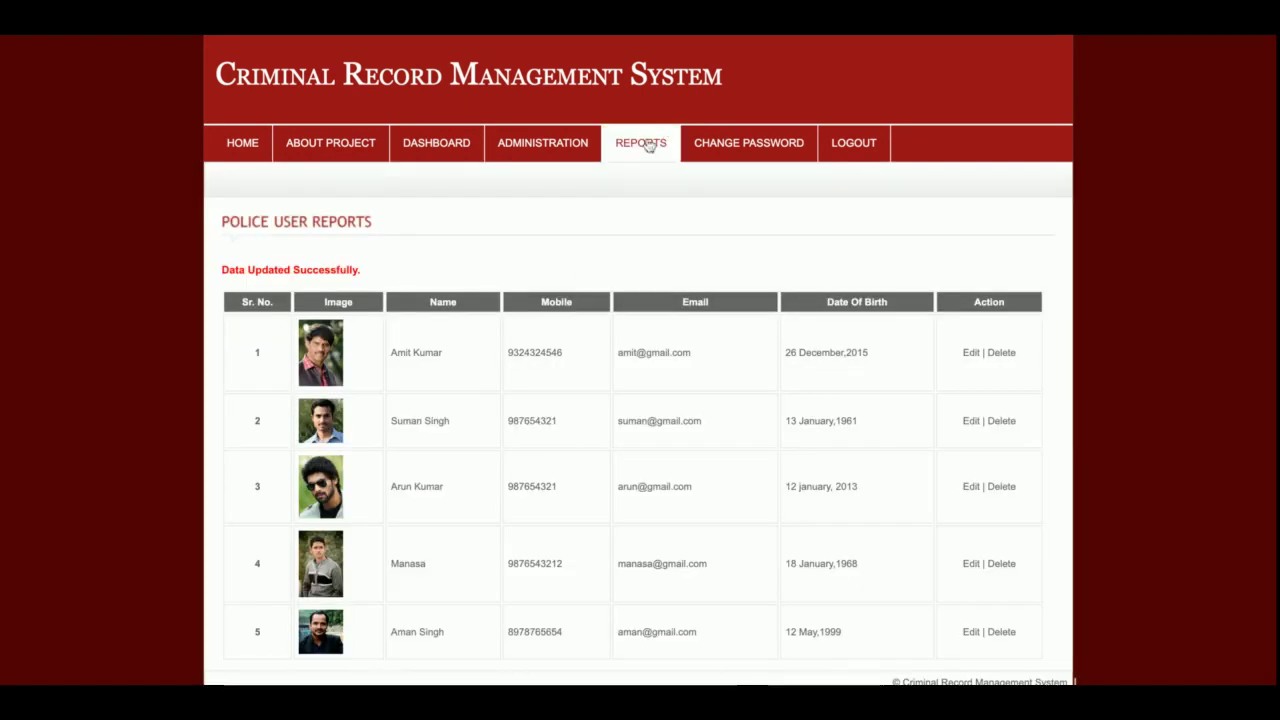
View the Crime Report, then the searchable Criminal Report of six criminals.
{"action": "left_click", "coordinate": [645, 148]}
{"action": "left_click", "coordinate": [652, 200]}
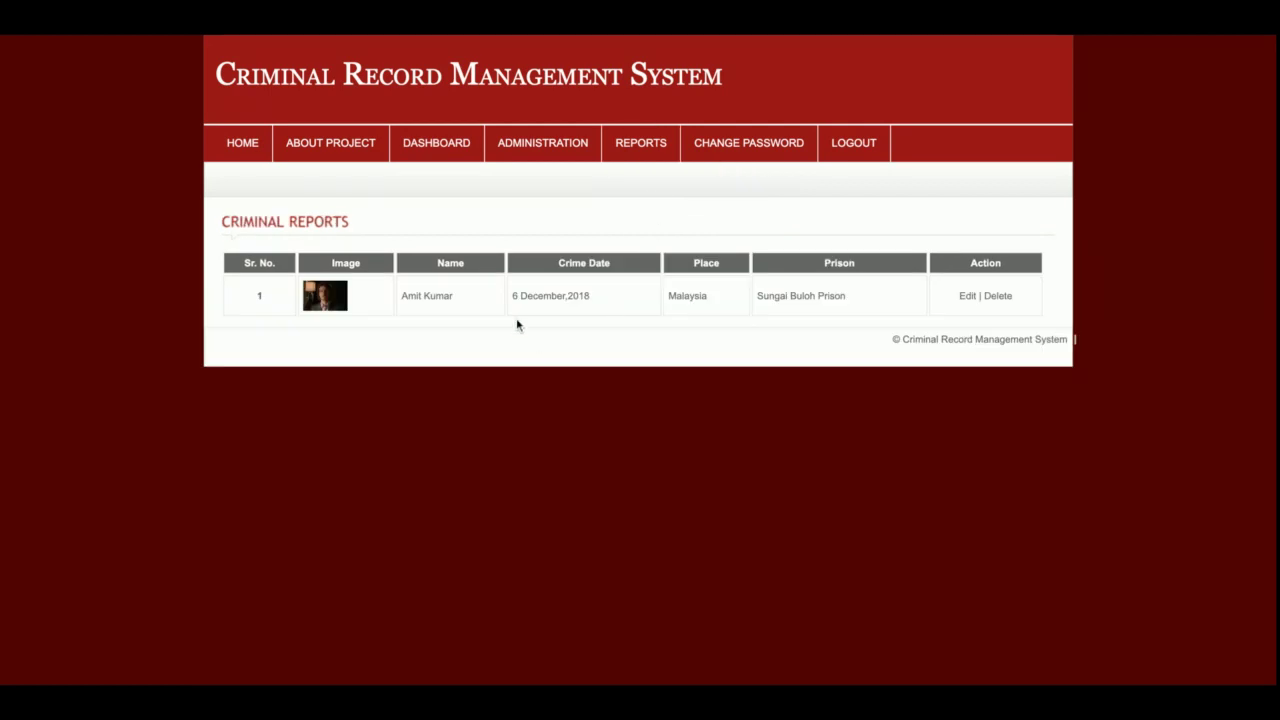
{"action": "left_click", "coordinate": [626, 150]}
{"action": "left_click", "coordinate": [640, 229]}
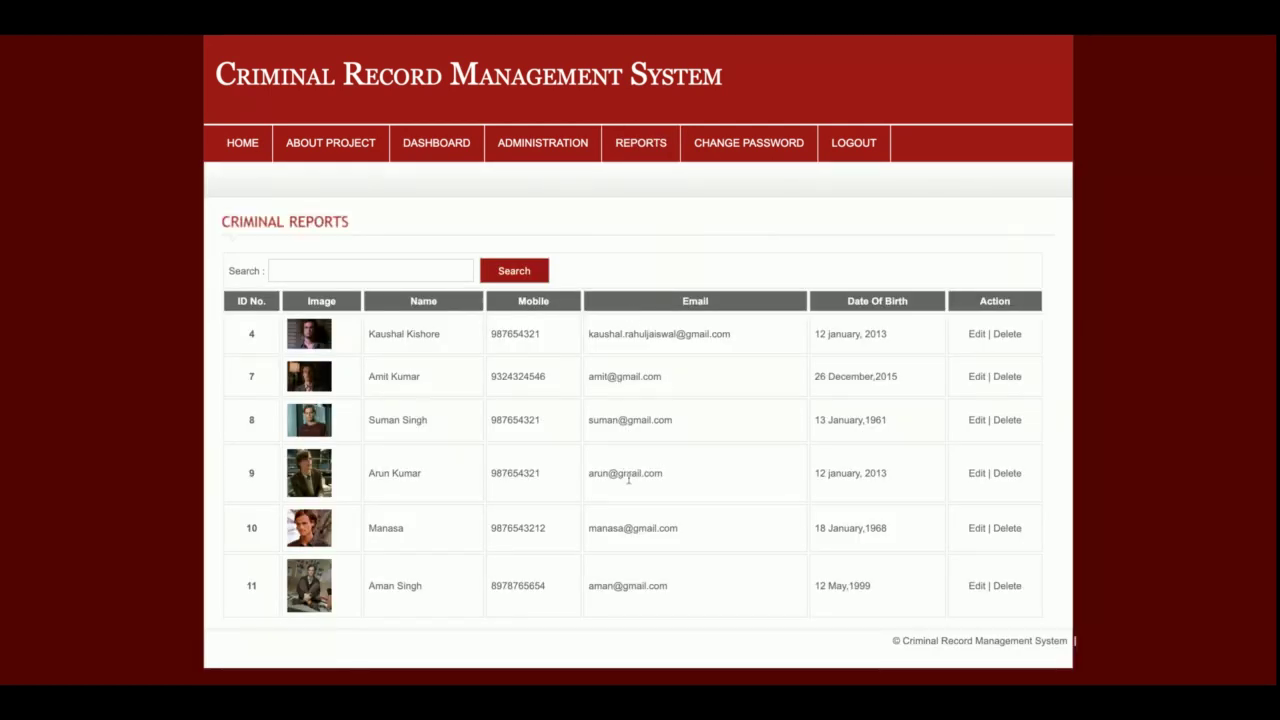
Open the Court Report and delete the Superior courts row.
{"action": "mouse_move", "coordinate": [640, 148]}
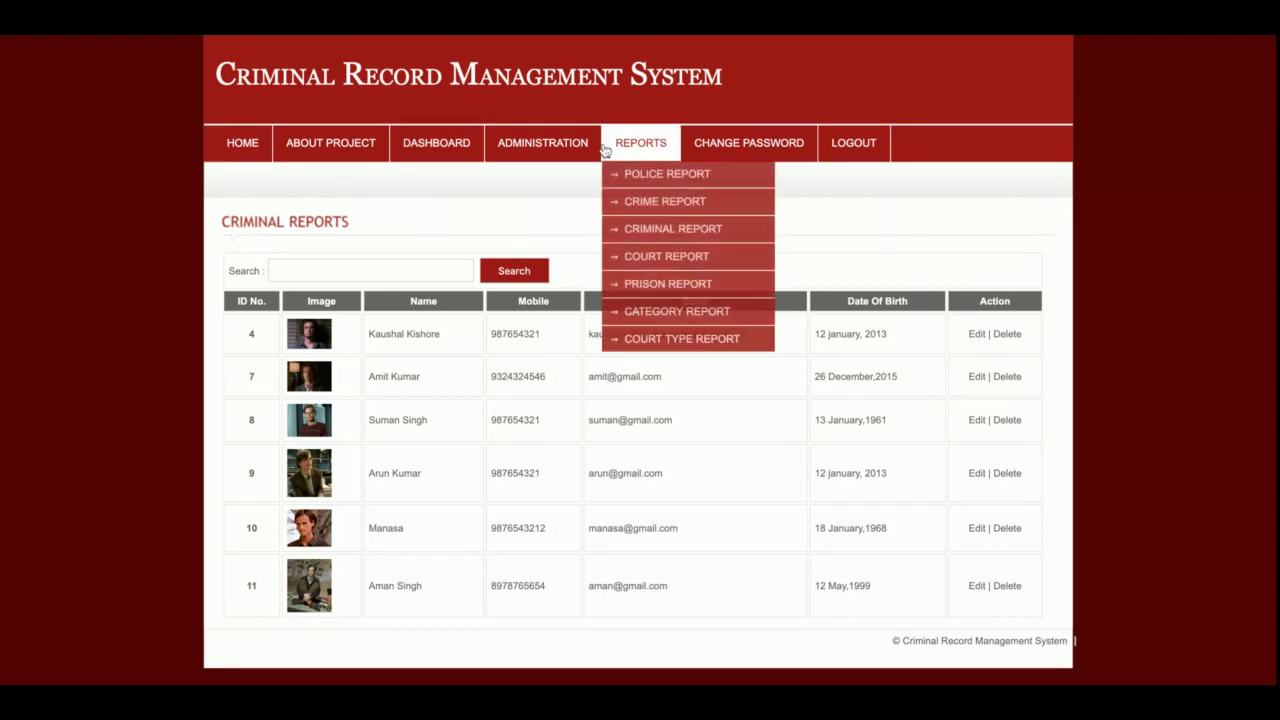
{"action": "left_click", "coordinate": [634, 256]}
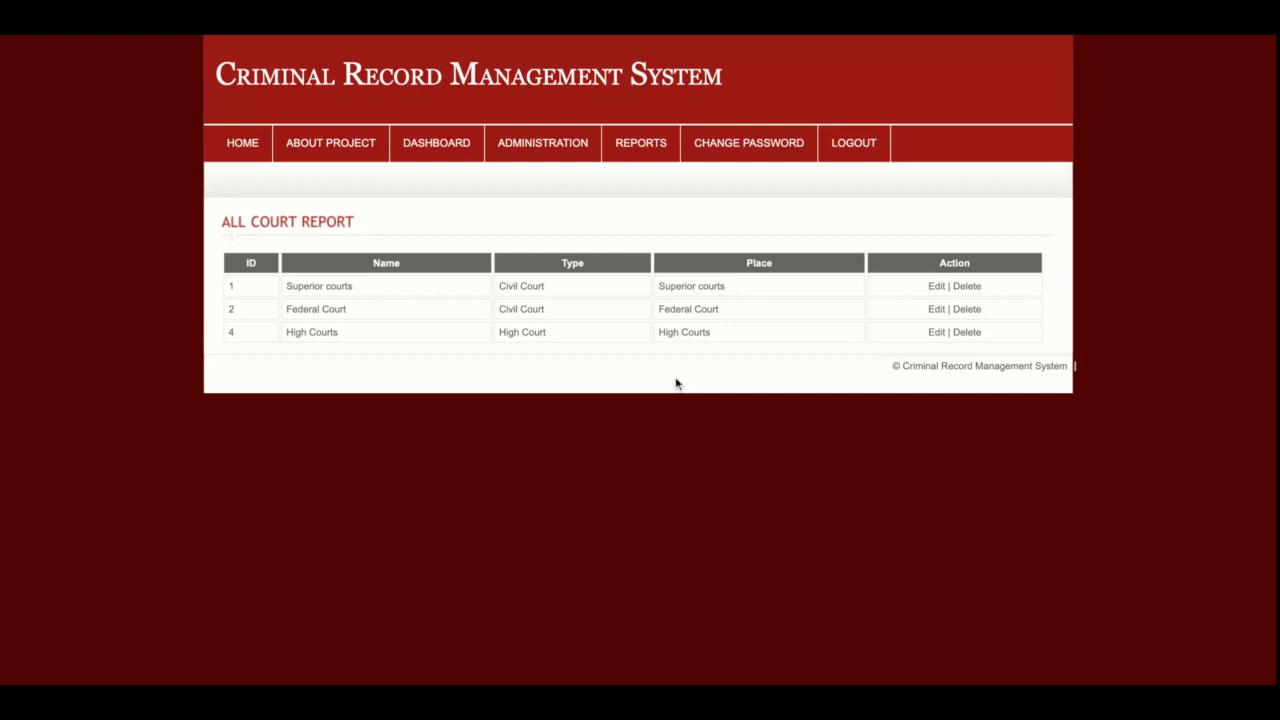
{"action": "left_click", "coordinate": [967, 287]}
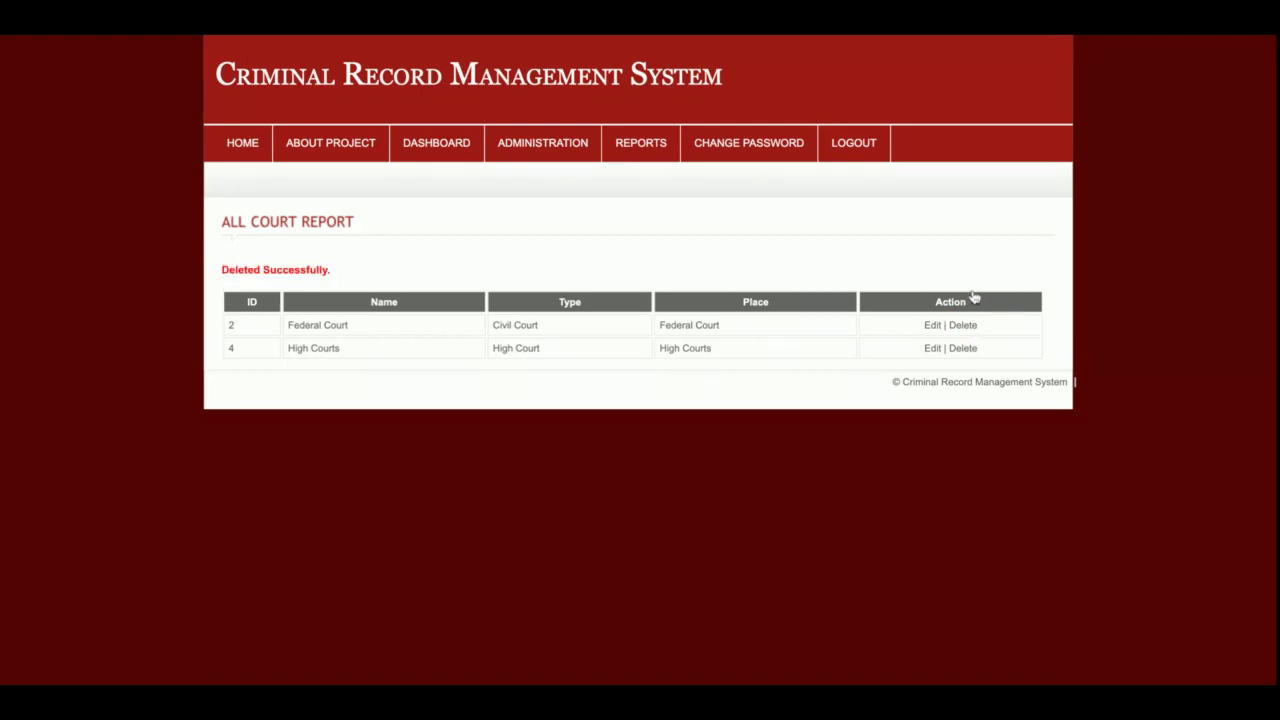
View the Prison, Crime Category and Court Type reports in turn.
{"action": "mouse_move", "coordinate": [629, 152]}
{"action": "left_click", "coordinate": [646, 286]}
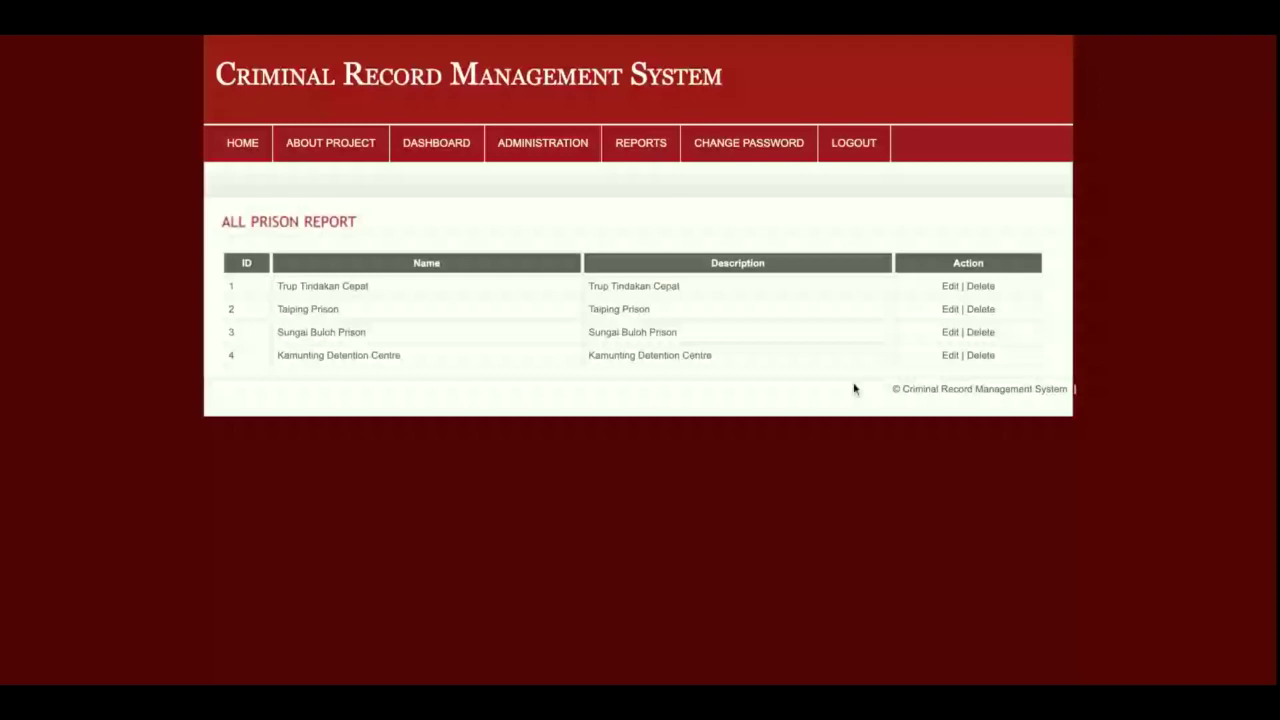
{"action": "mouse_move", "coordinate": [660, 151]}
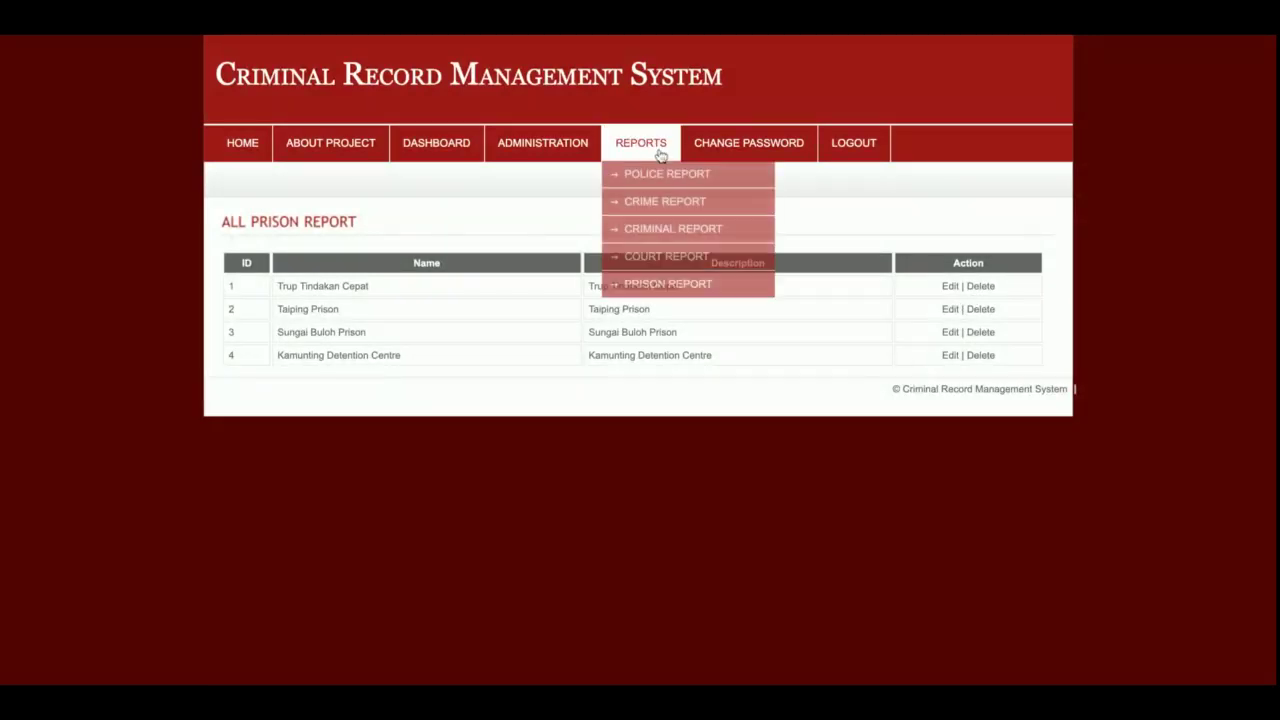
{"action": "left_click", "coordinate": [677, 312]}
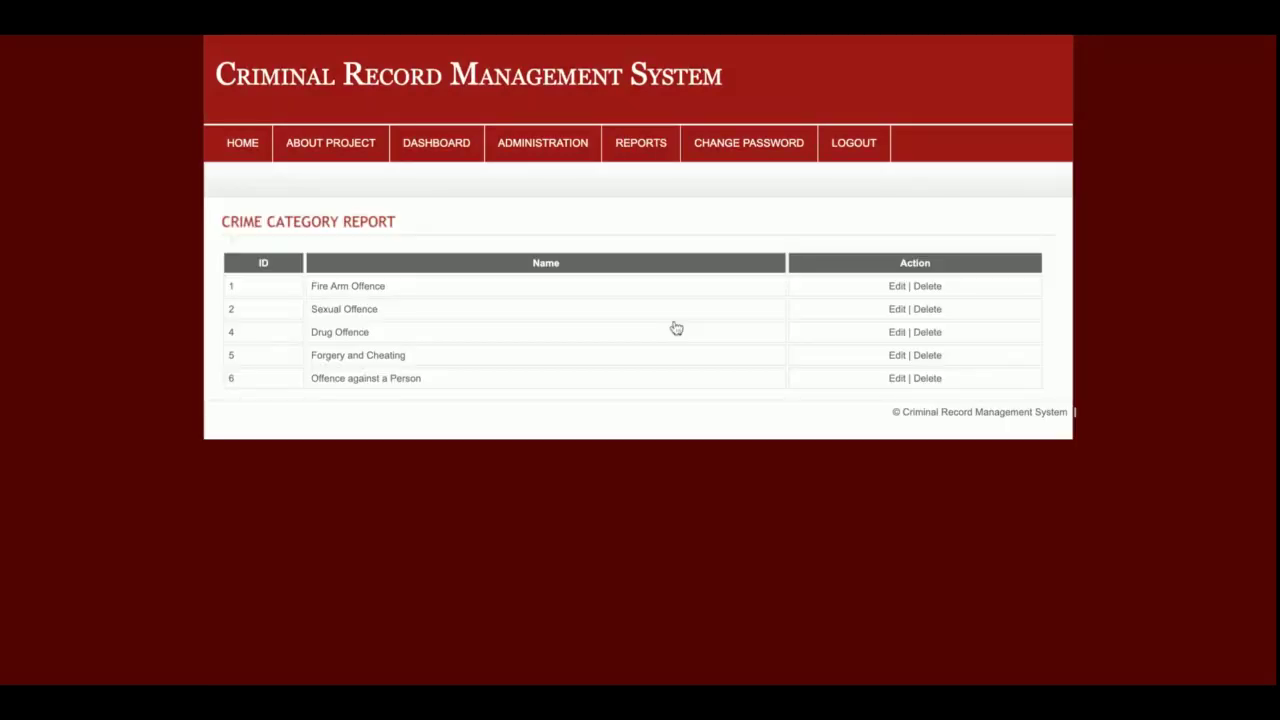
{"action": "mouse_move", "coordinate": [646, 141]}
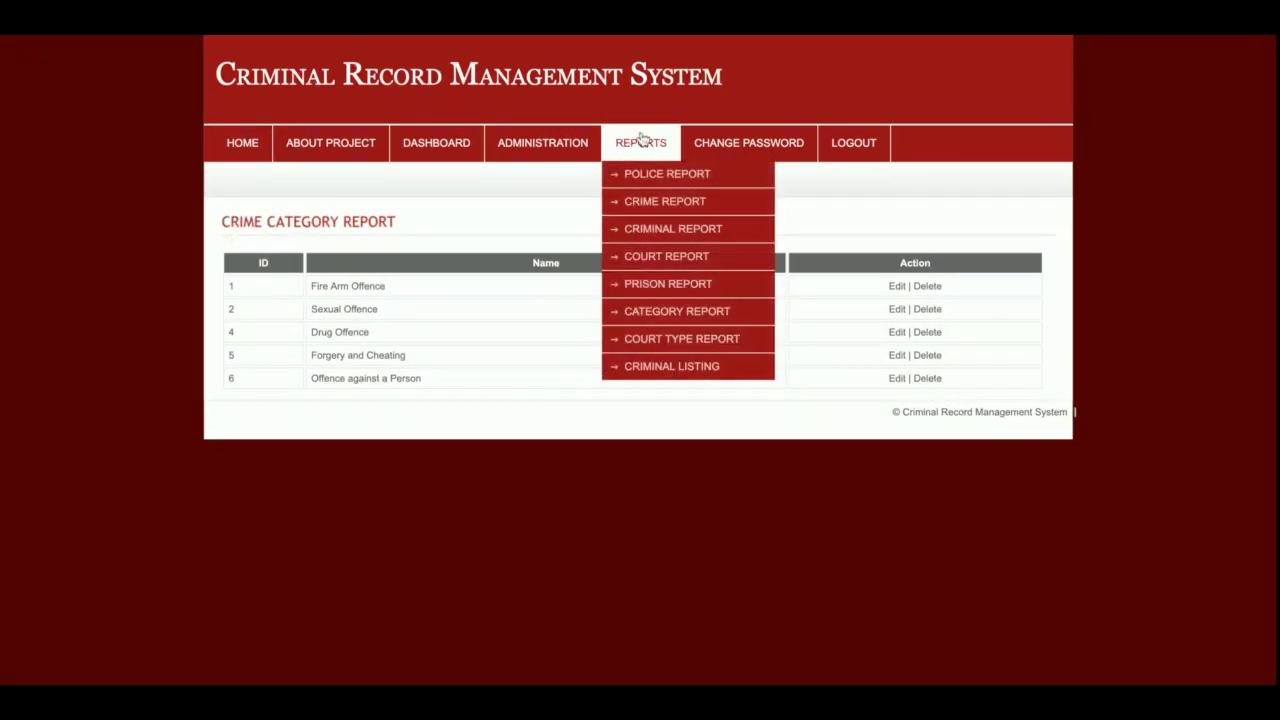
{"action": "left_click", "coordinate": [689, 342]}
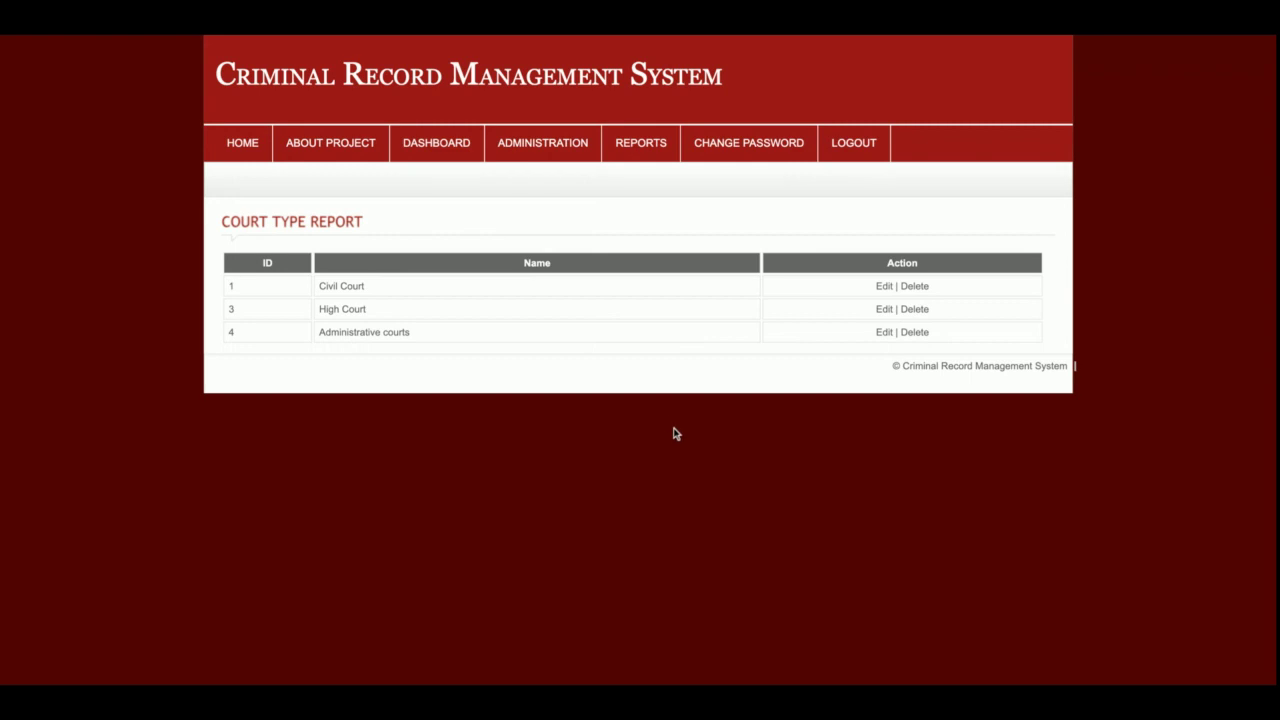
{"action": "mouse_move", "coordinate": [650, 148]}
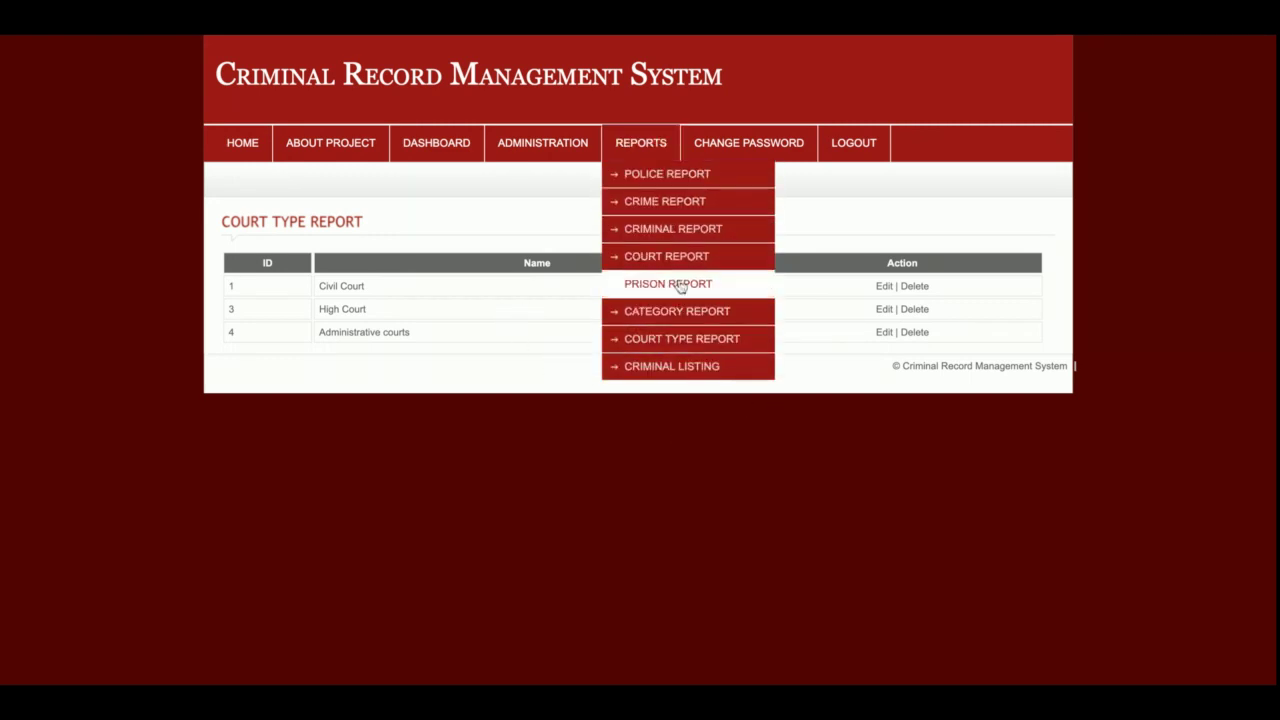
Open the Criminal Listing report and browse the list of all criminals.
{"action": "left_click", "coordinate": [686, 366]}
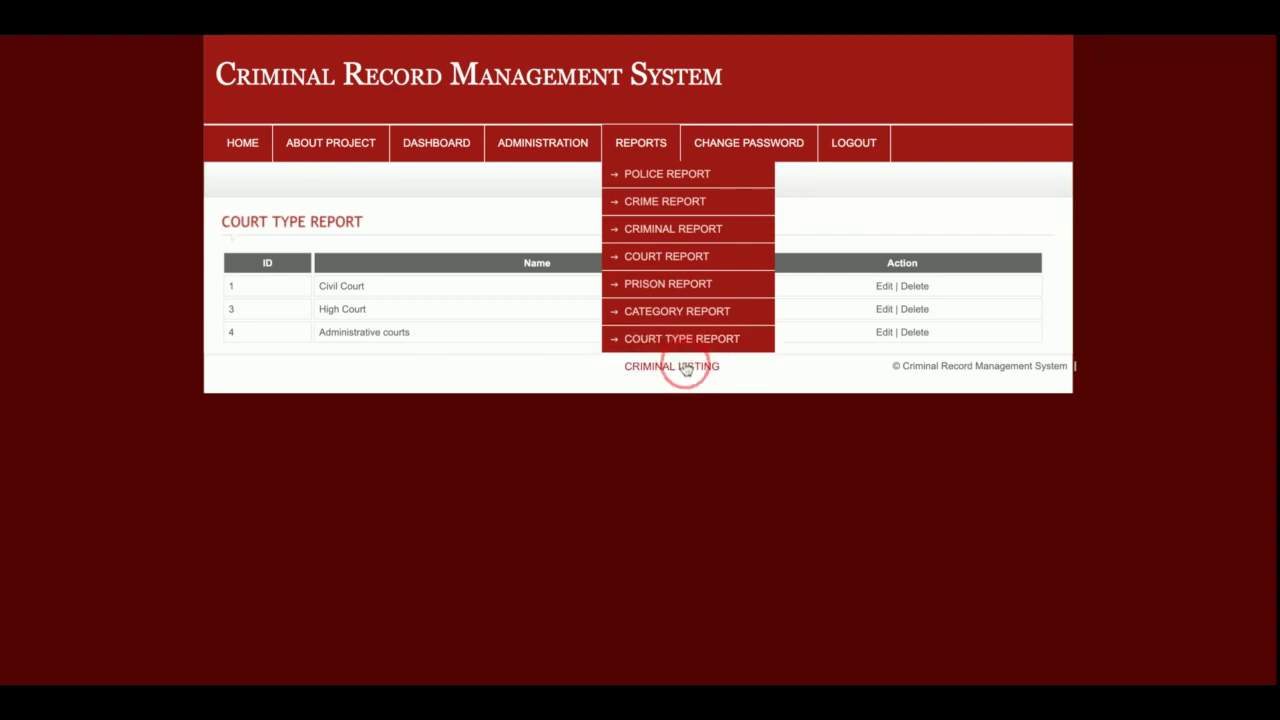
{"action": "scroll", "coordinate": [686, 368], "scroll_direction": "down", "scroll_amount": 5}
{"action": "scroll", "coordinate": [491, 329], "scroll_direction": "up", "scroll_amount": 10}
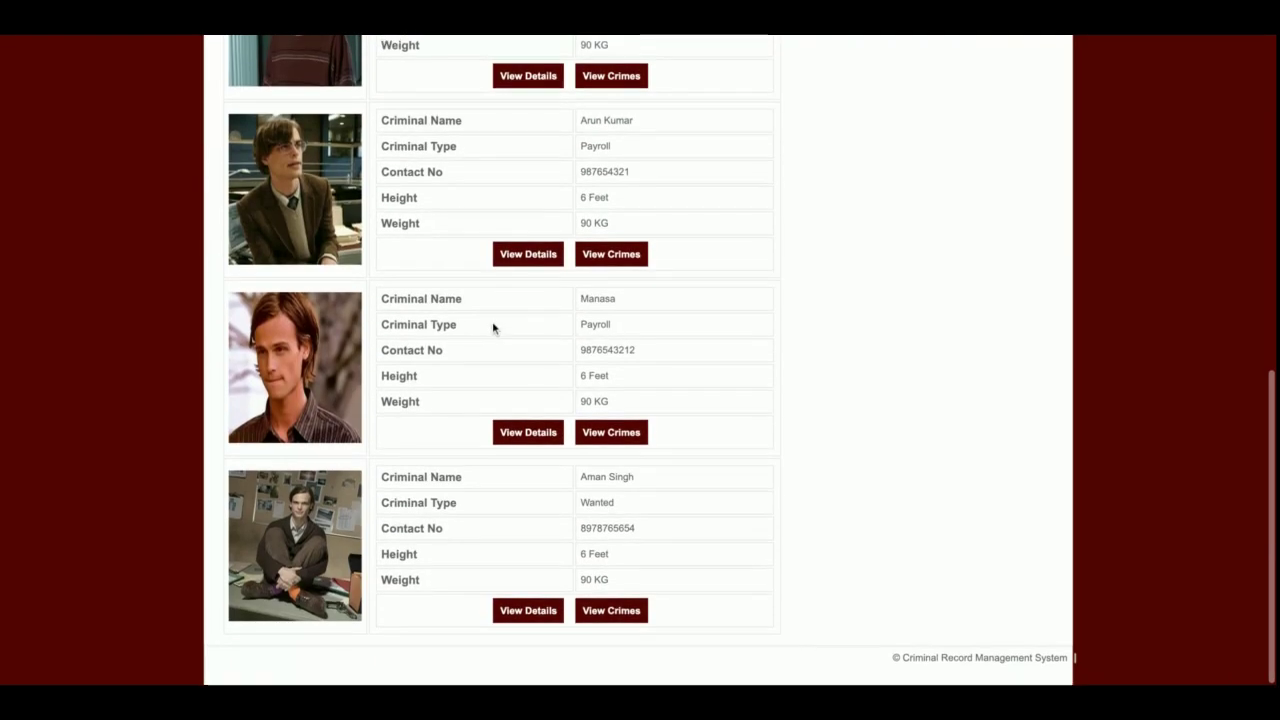
{"action": "scroll", "coordinate": [491, 329], "scroll_direction": "down", "scroll_amount": 5}
{"action": "scroll", "coordinate": [409, 337], "scroll_direction": "down", "scroll_amount": 2}
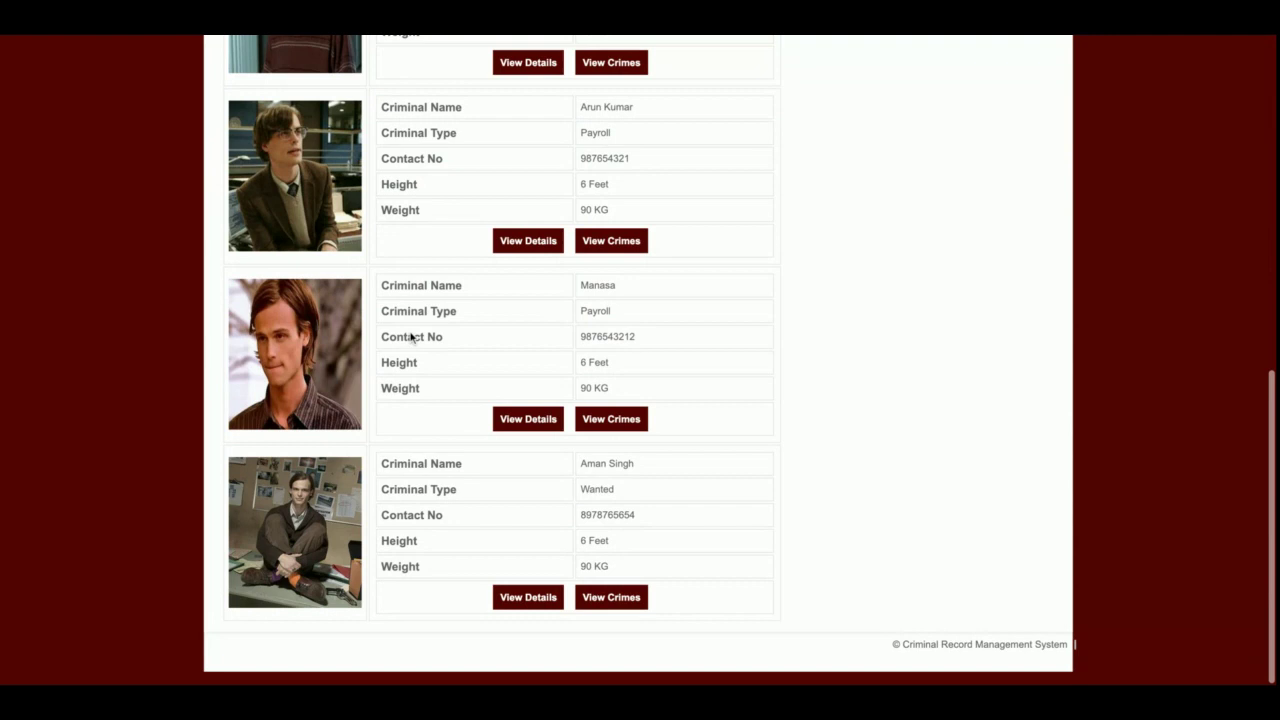
{"action": "scroll", "coordinate": [409, 337], "scroll_direction": "up", "scroll_amount": 6}
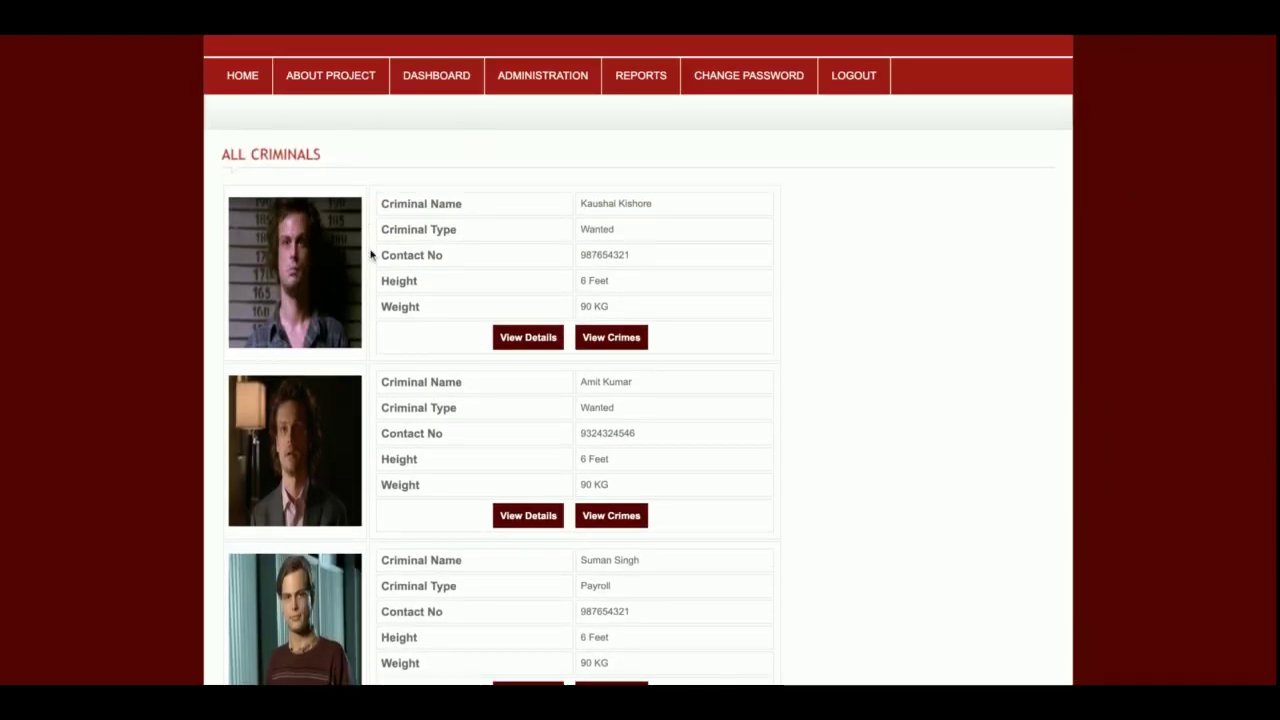
{"action": "scroll", "coordinate": [371, 254], "scroll_direction": "up", "scroll_amount": 2}
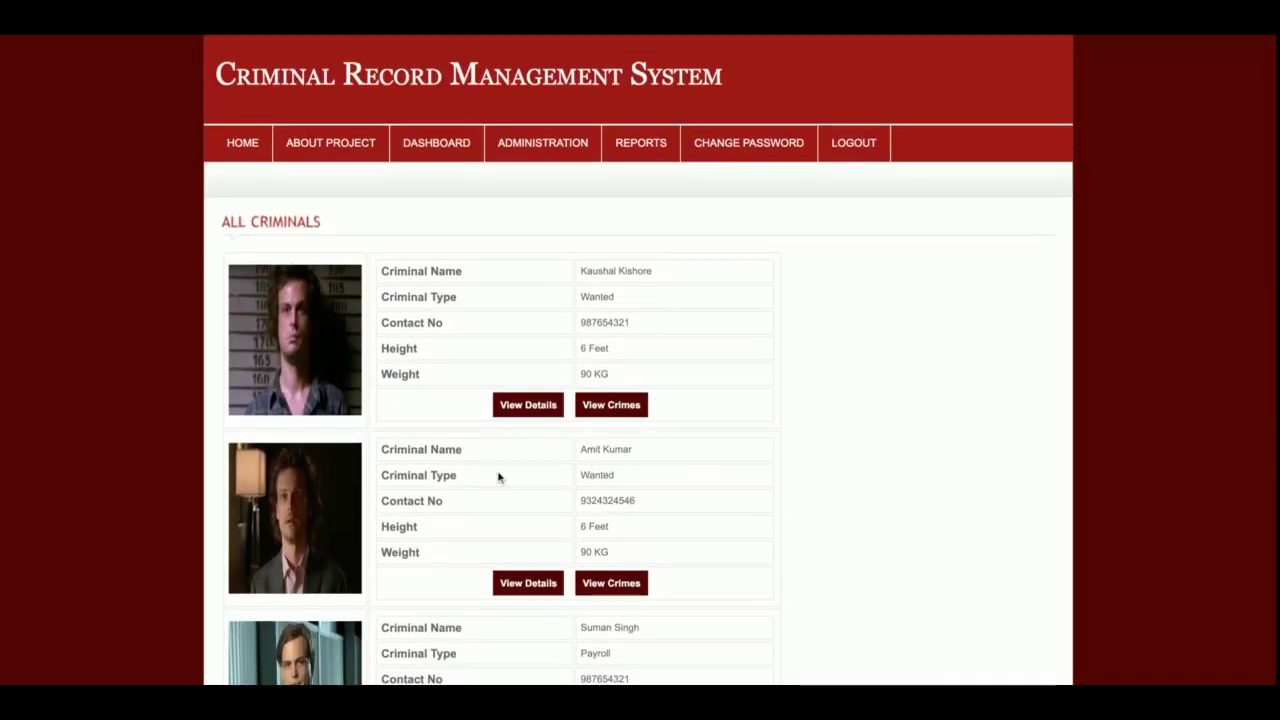
{"action": "scroll", "coordinate": [497, 477], "scroll_direction": "down", "scroll_amount": 2}
View the second criminal's full details, then go back to the All Criminals listing.
{"action": "left_click", "coordinate": [537, 482]}
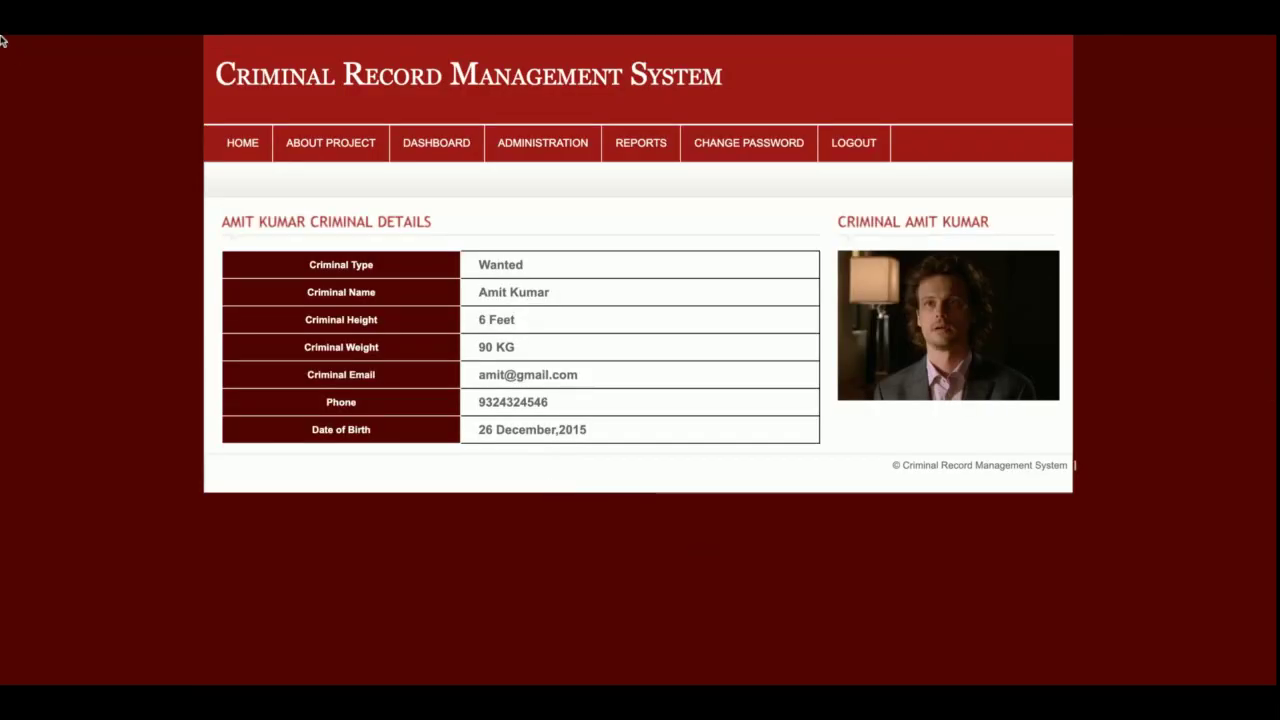
{"action": "key", "text": "alt+Left"}
{"action": "scroll", "coordinate": [581, 371], "scroll_direction": "up", "scroll_amount": 2}
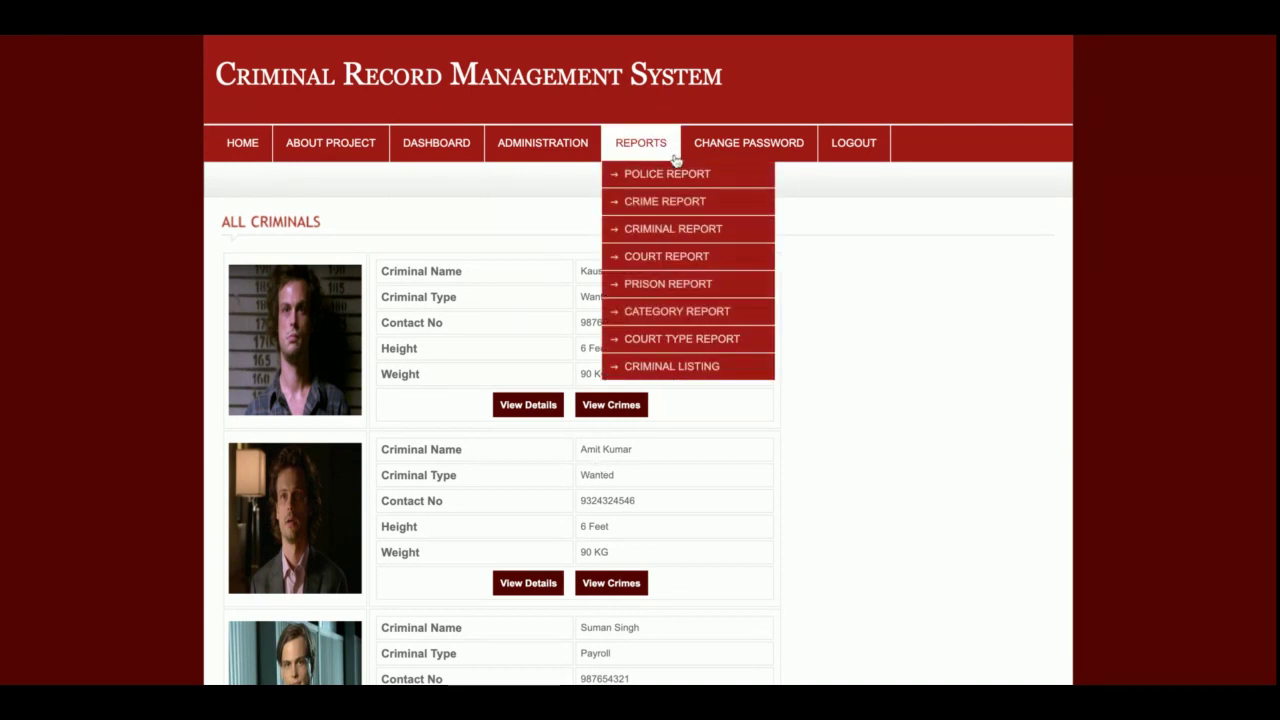
Log out from the Change Password page, then browse the public home page's Most Wanted Criminal Listing.
{"action": "left_click", "coordinate": [760, 146]}
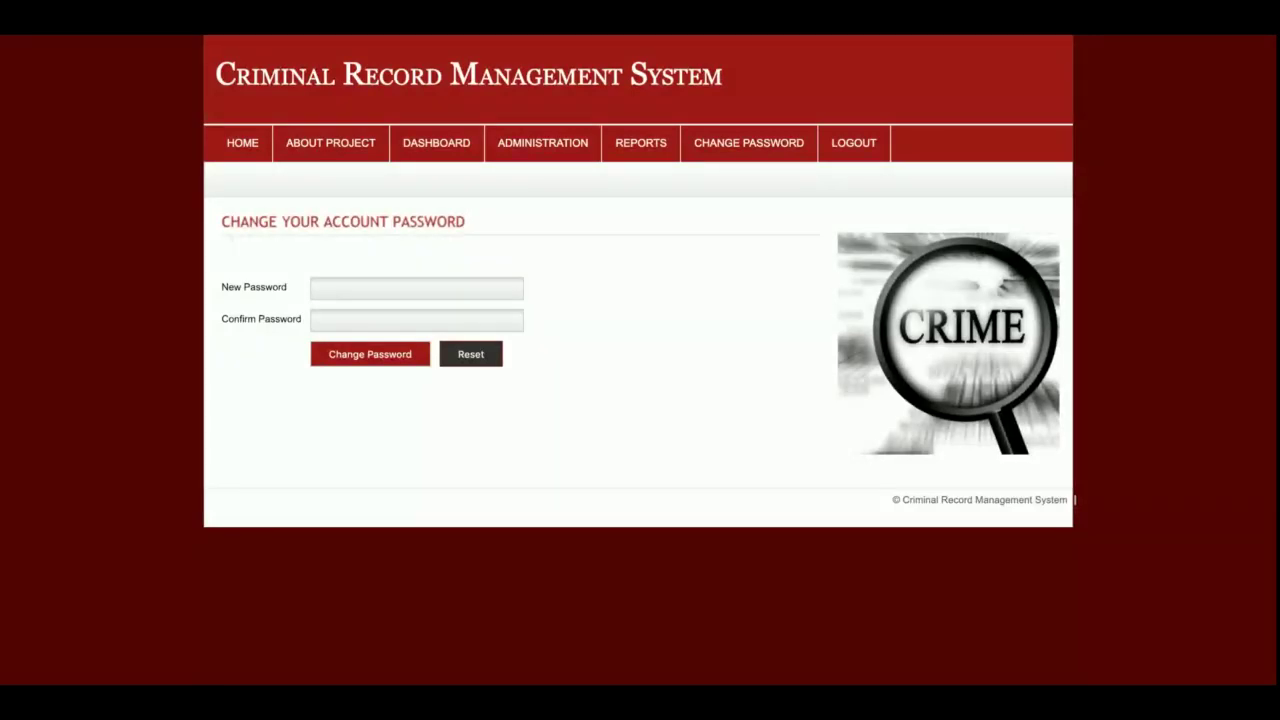
{"action": "left_click", "coordinate": [854, 142]}
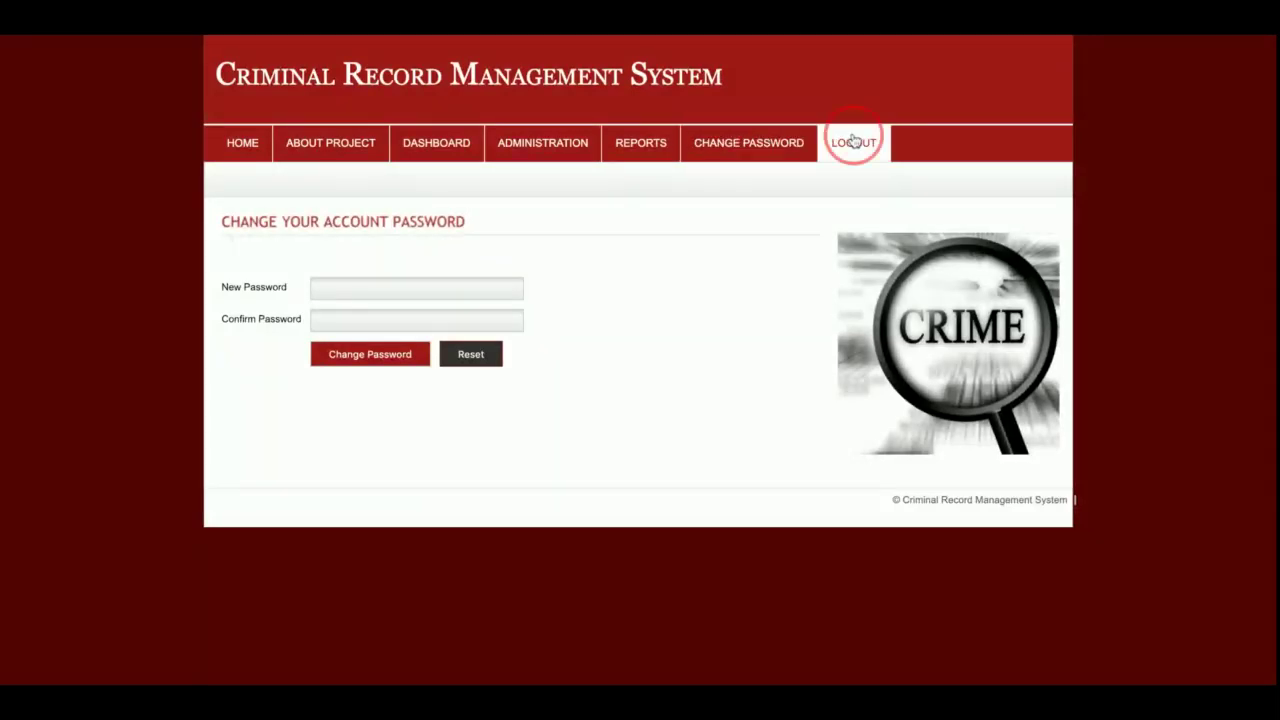
{"action": "left_click", "coordinate": [242, 142]}
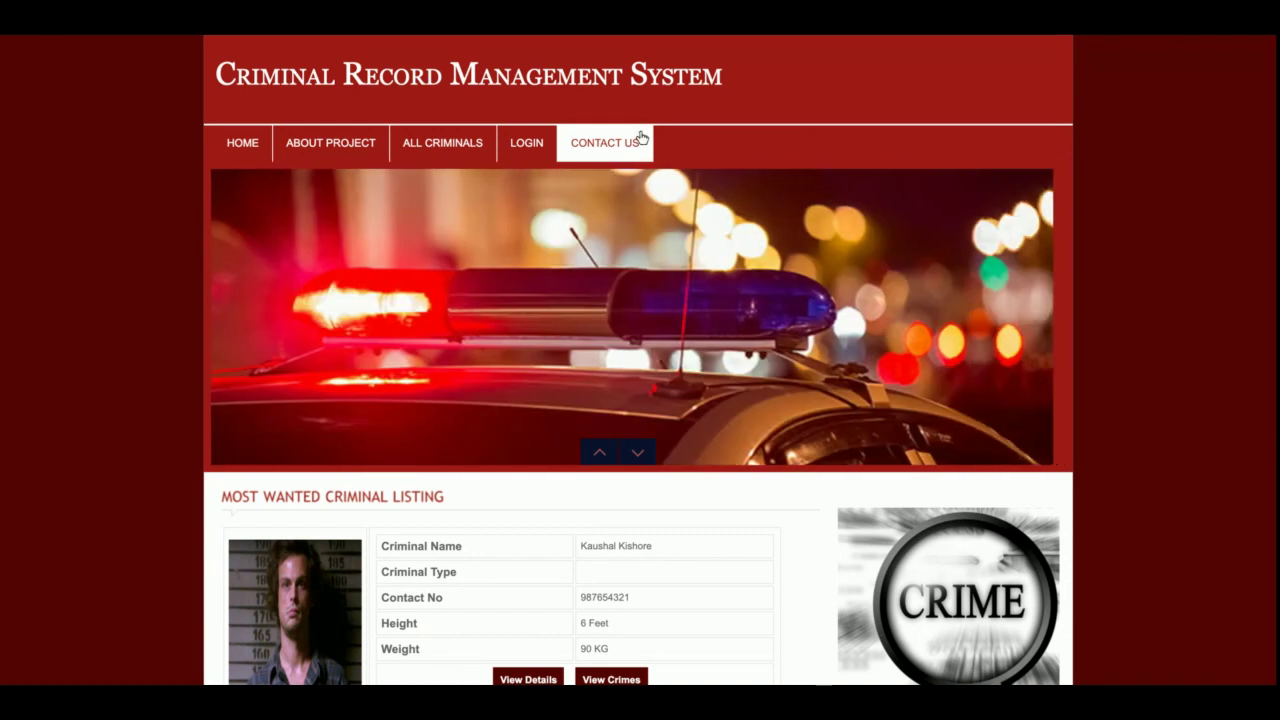
{"action": "scroll", "coordinate": [660, 91], "scroll_direction": "down", "scroll_amount": 5}
{"action": "scroll", "coordinate": [660, 91], "scroll_direction": "up", "scroll_amount": 5}
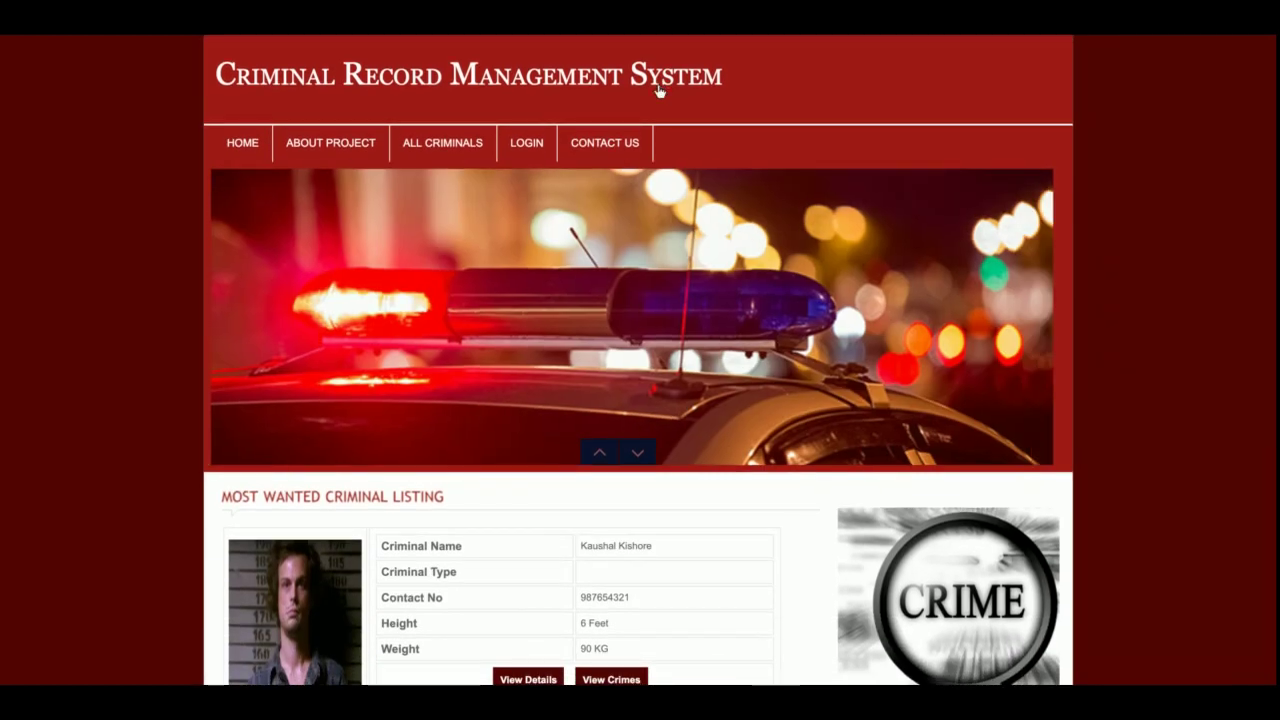